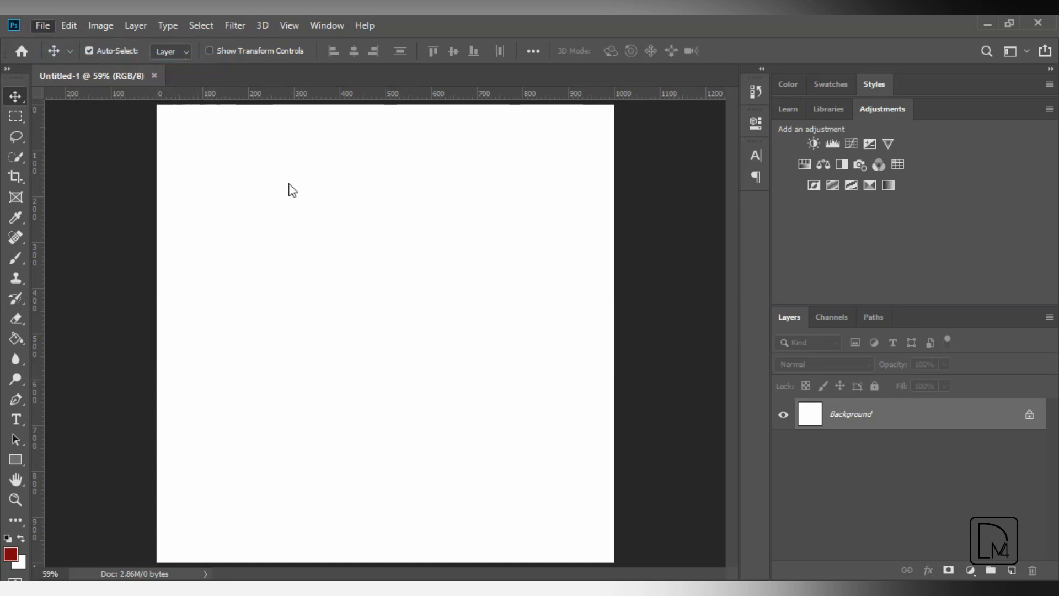
# Open the kisspng Mohamed Salah cutout PNG from the Downloads folder
pyautogui.click(289, 183)
pyautogui.click(289, 183)
pyautogui.hotkey('ctrl', 'o')
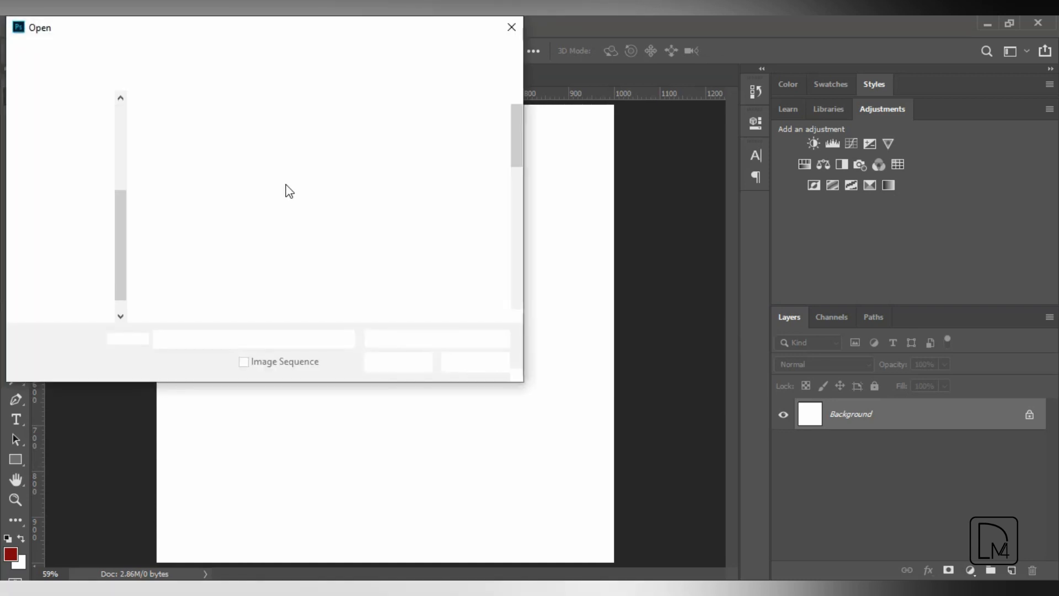
pyautogui.click(82, 210)
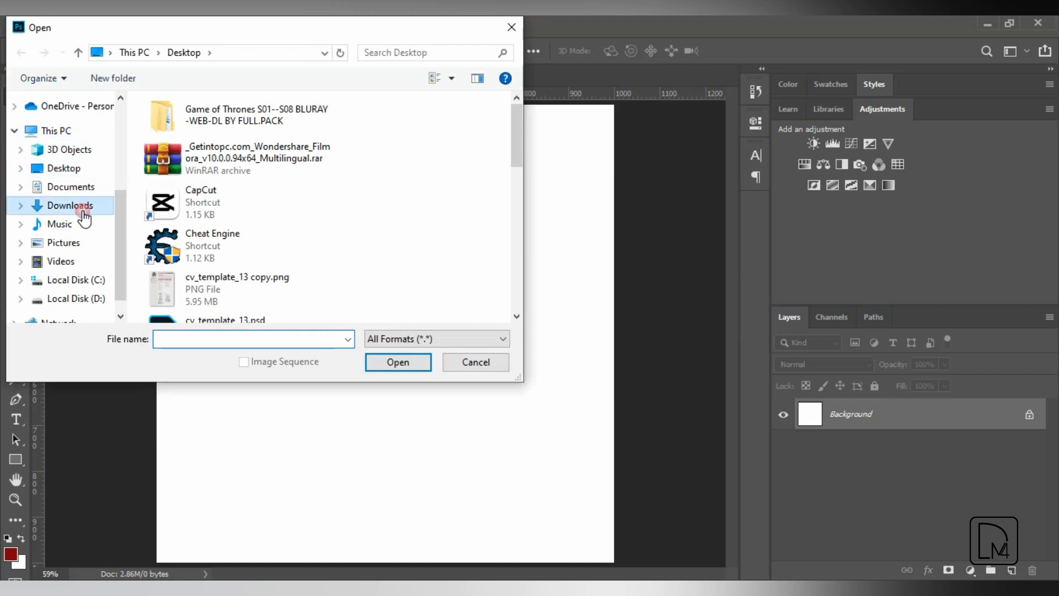
pyautogui.click(205, 157)
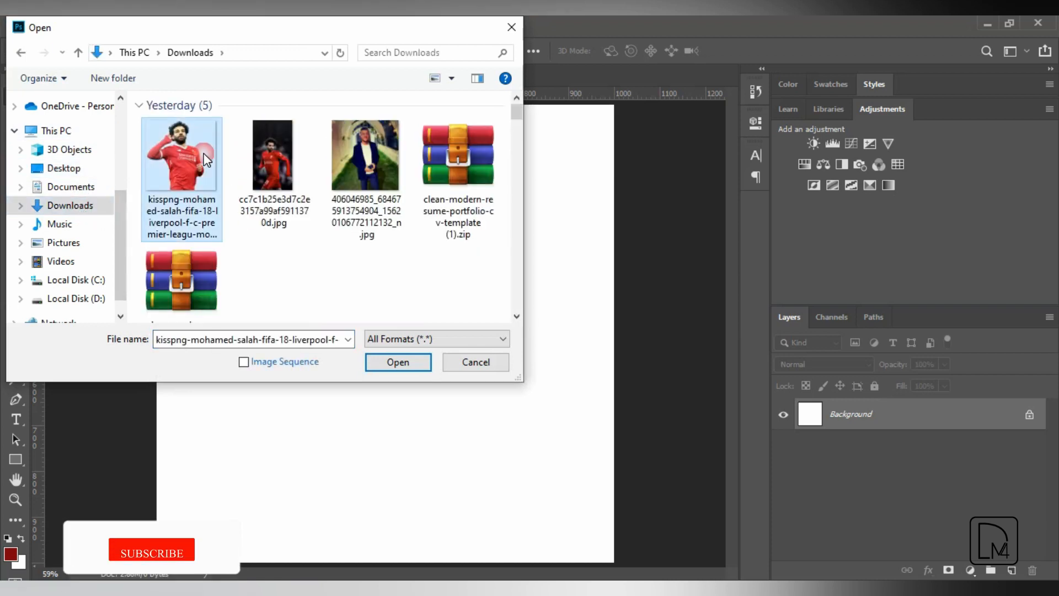
pyautogui.doubleClick(205, 157)
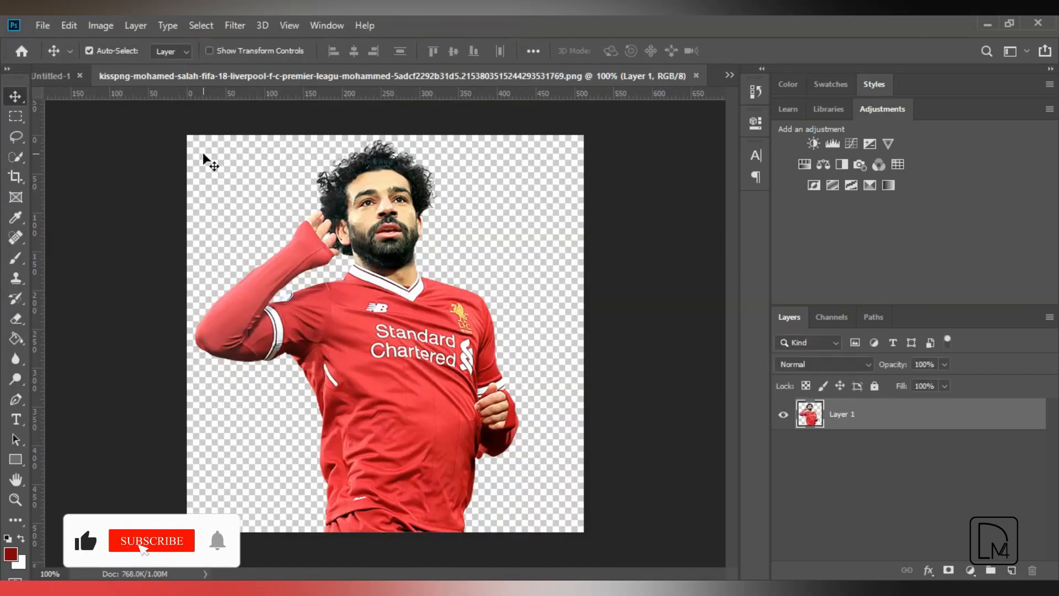
# Bring the player cutout into the Untitled-1 document and enlarge it proportionally so it fills the canvas's lower right area
pyautogui.moveTo(438, 296); pyautogui.dragTo(456, 385)
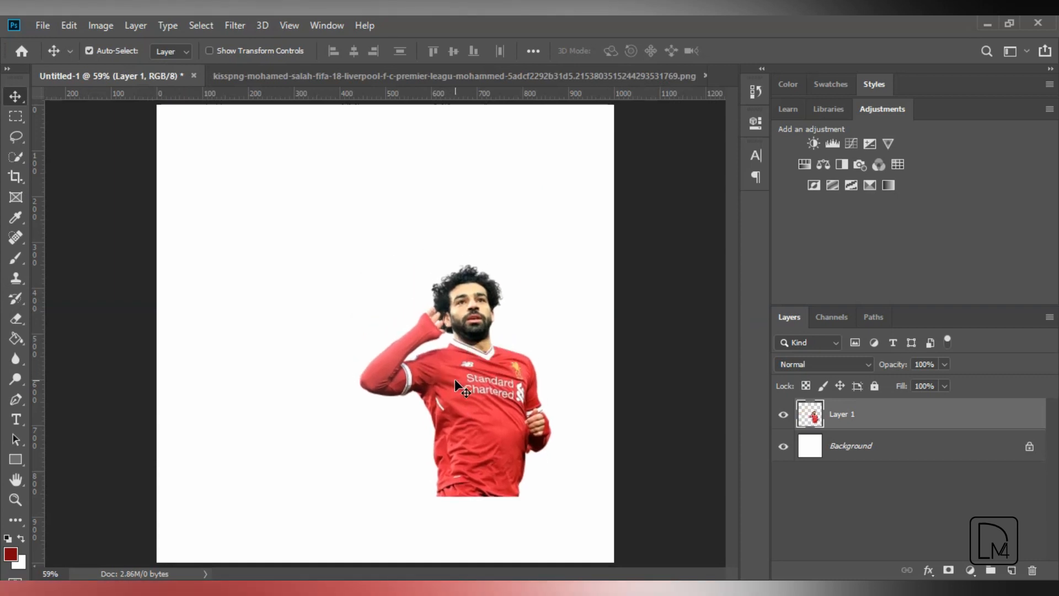
pyautogui.hotkey('ctrl', 't')
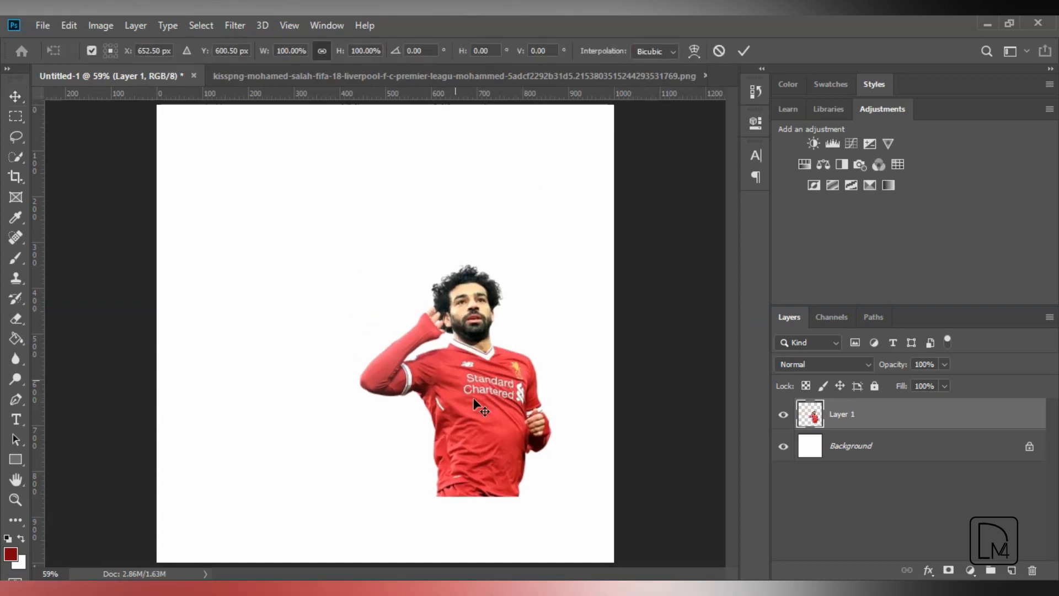
pyautogui.moveTo(340, 51); pyautogui.dragTo(392, 65)
pyautogui.moveTo(493, 298)
pyautogui.mouseDown()
pyautogui.moveTo(509, 295)
pyautogui.moveTo(495, 295)
pyautogui.mouseUp()
pyautogui.press('Return')
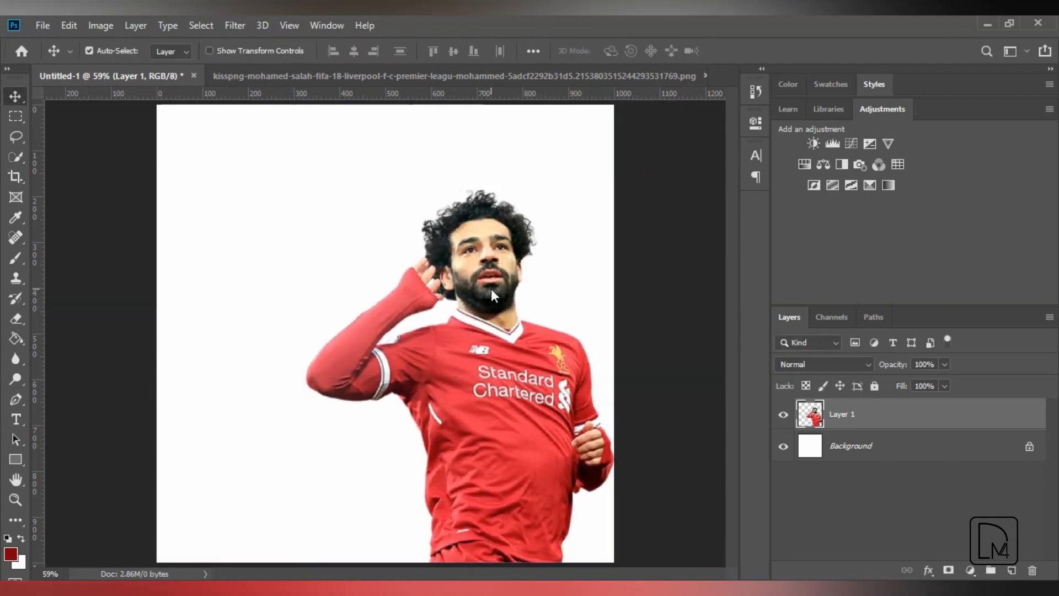
# Add a dark red Solid Color fill layer and place it beneath the player layer
pyautogui.click(966, 570)
pyautogui.click(948, 298)
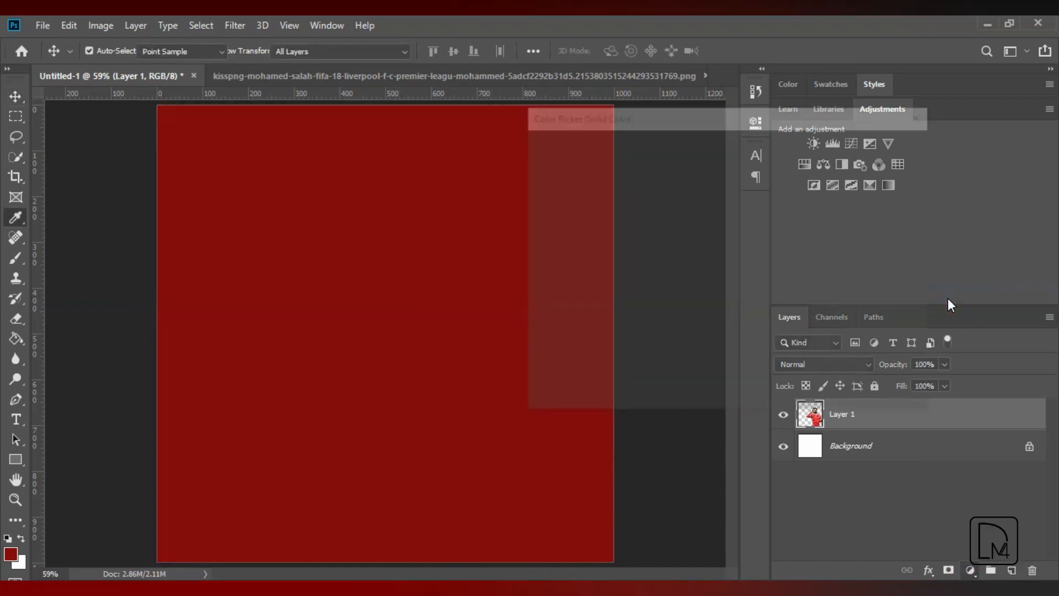
pyautogui.click(881, 145)
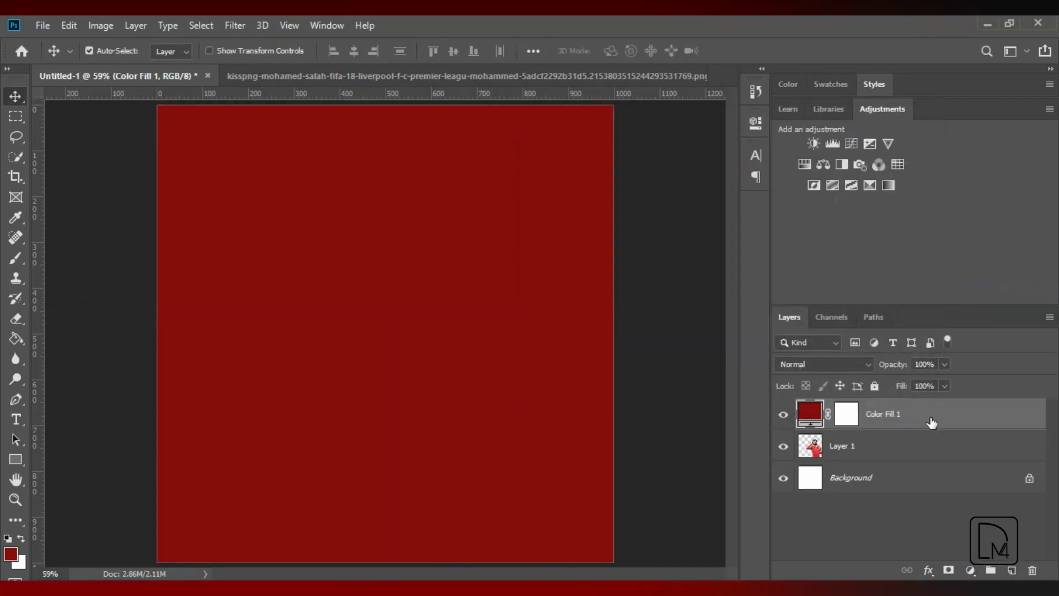
pyautogui.hotkey('ctrl', '[')
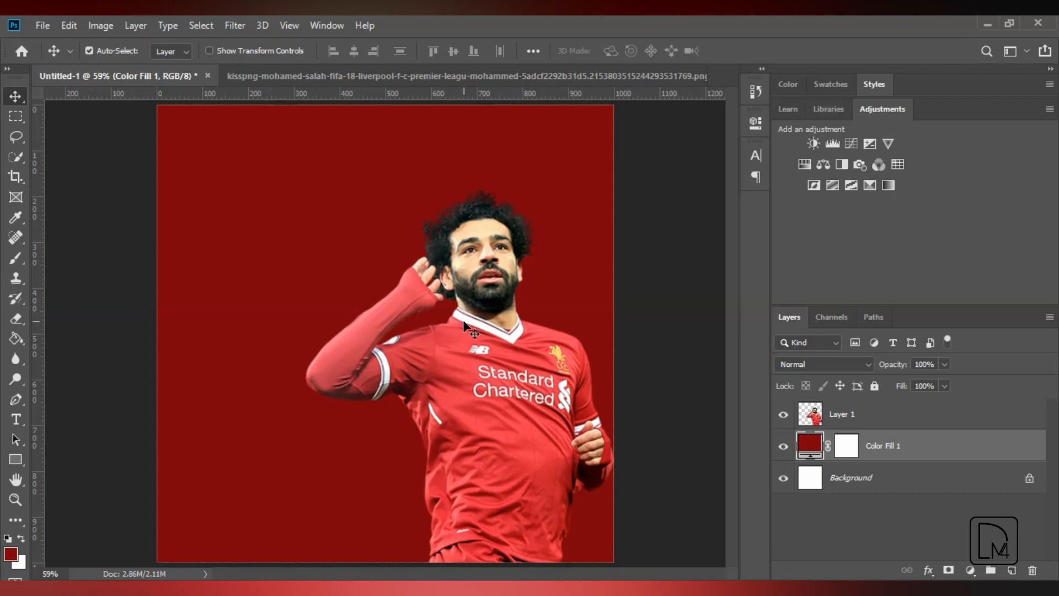
# Duplicate the player layer and apply a Motion Blur with an angle of 0° to the lower, original layer
pyautogui.click(466, 368)
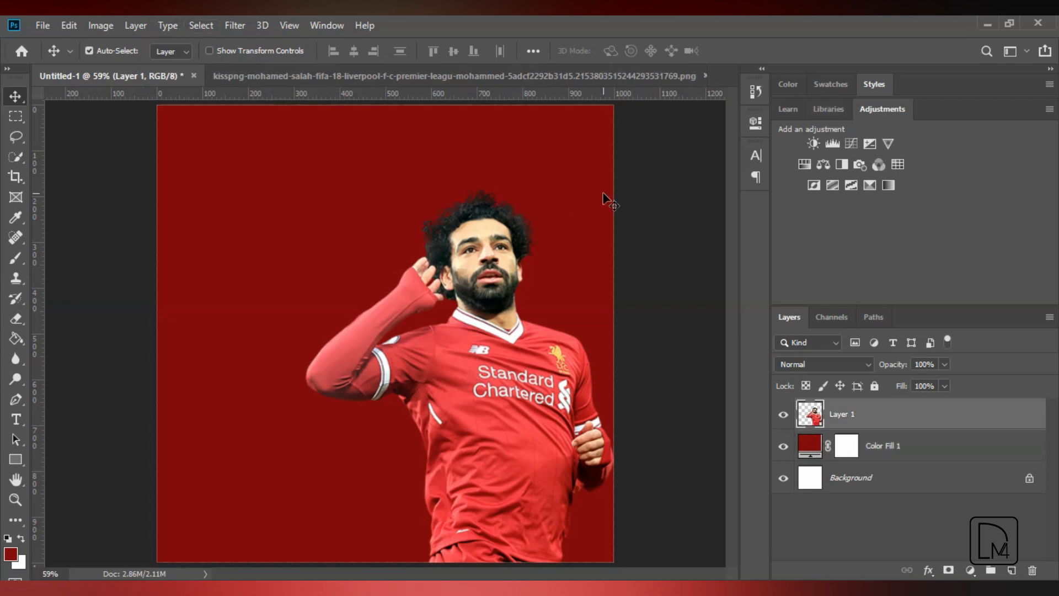
pyautogui.hotkey('ctrl', 'j')
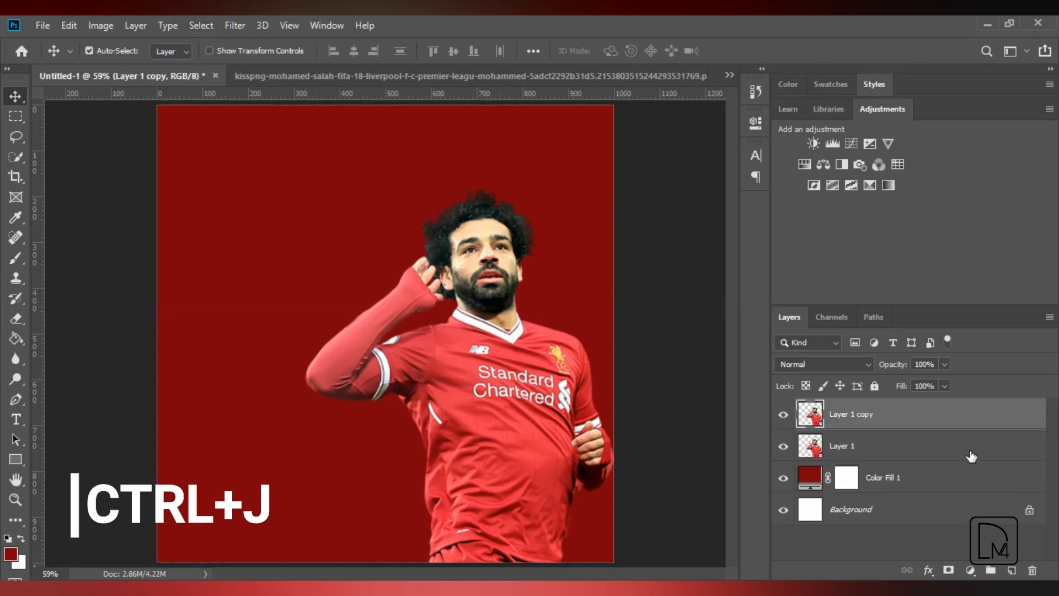
pyautogui.click(970, 456)
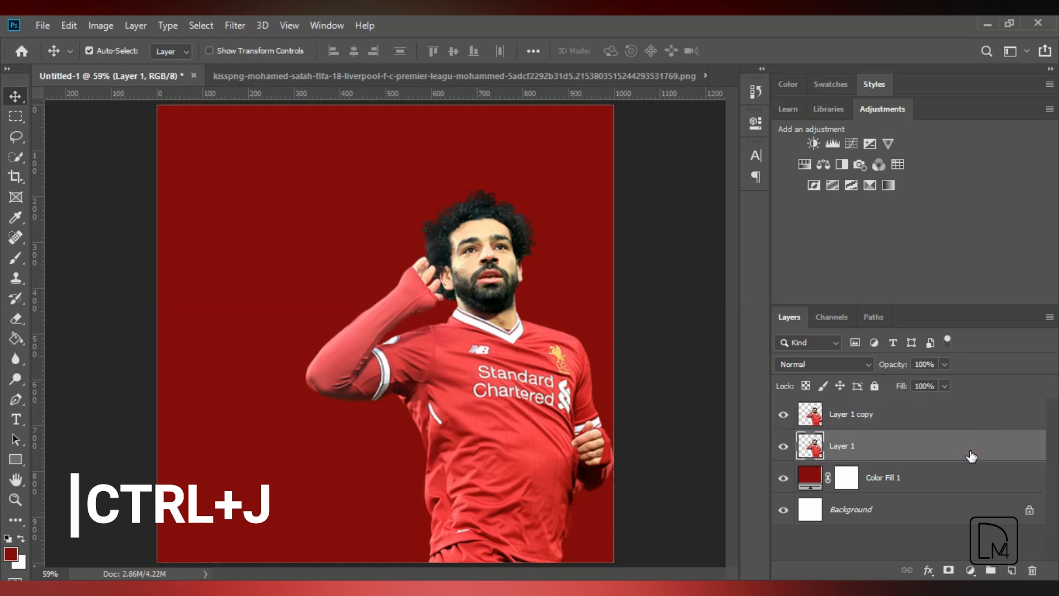
pyautogui.click(235, 25)
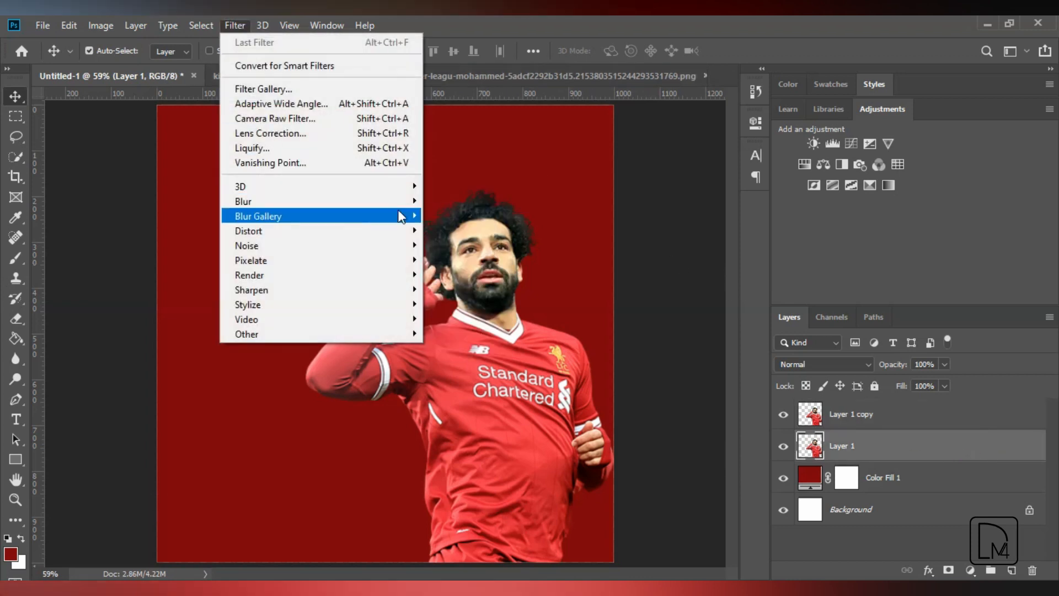
pyautogui.moveTo(410, 215)
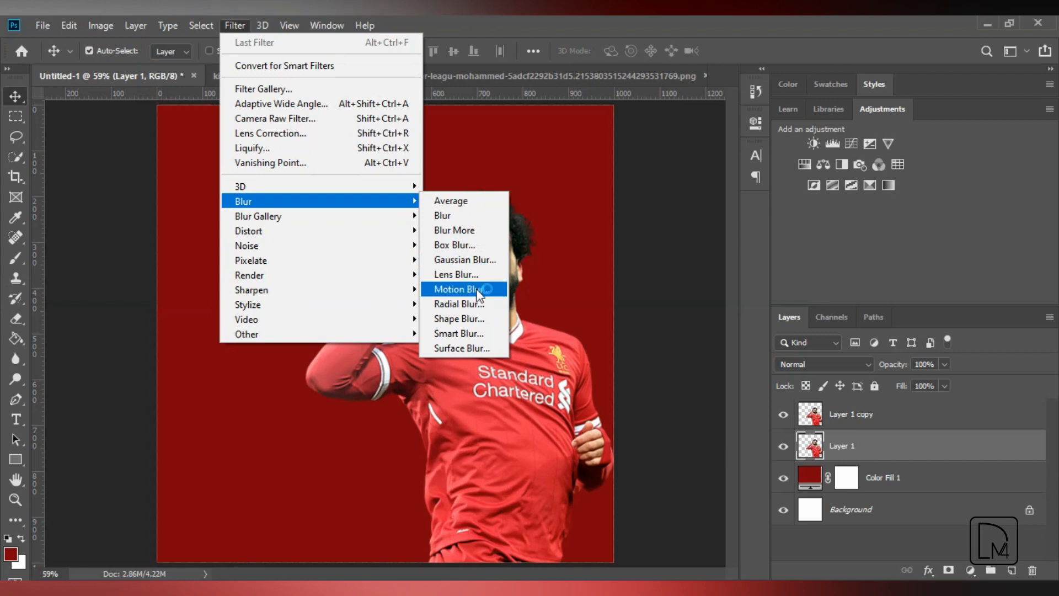
pyautogui.click(474, 289)
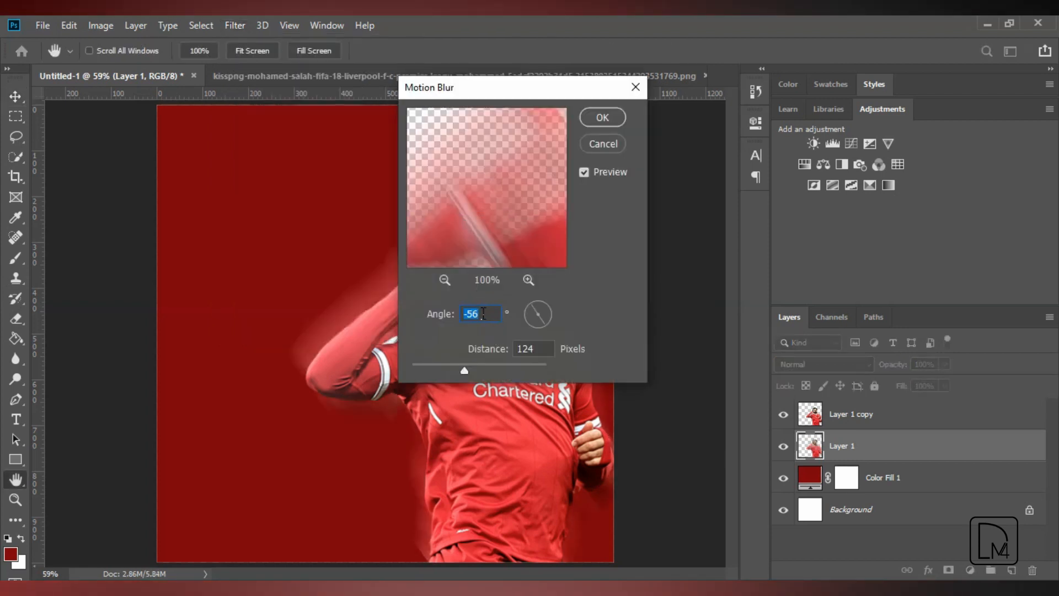
pyautogui.write('0')
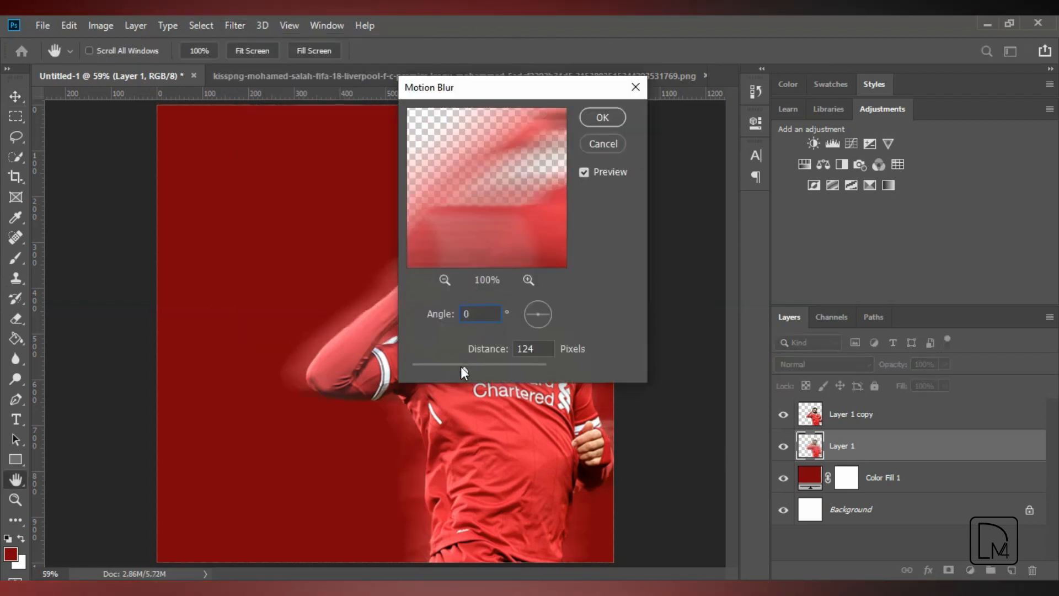
pyautogui.click(603, 117)
# Shift the blurred player layer about 40 px to the left and group it with the sharp copy
pyautogui.hotkey('shift', 'Left')
pyautogui.hotkey('shift', 'Left')
pyautogui.hotkey('shift', 'Left')
pyautogui.hotkey('shift', 'Left')
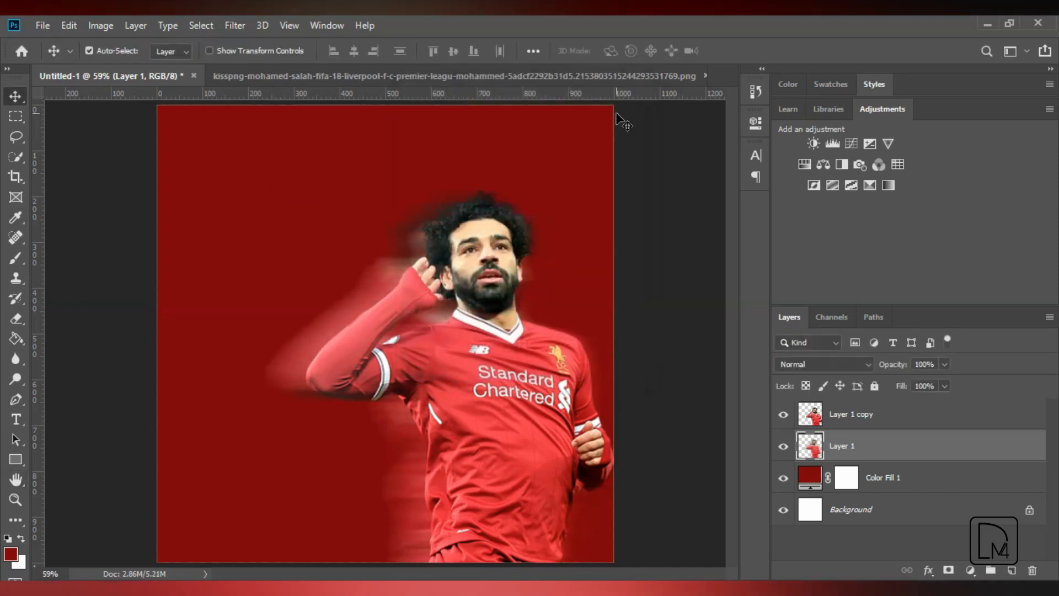
pyautogui.keyDown('ctrl'); pyautogui.click(899, 416); pyautogui.keyUp('ctrl')
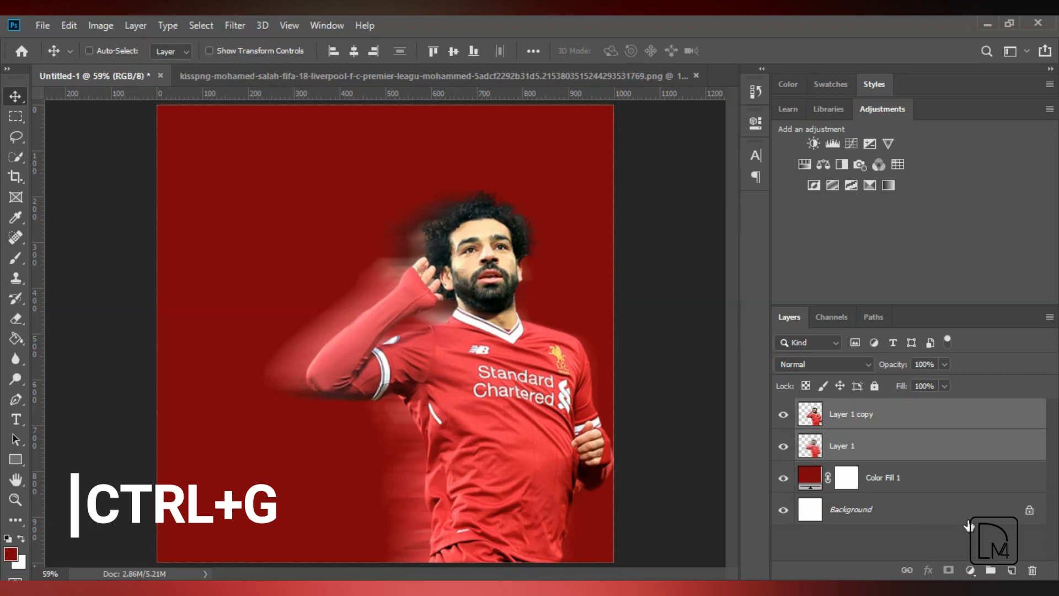
pyautogui.hotkey('ctrl', 'g')
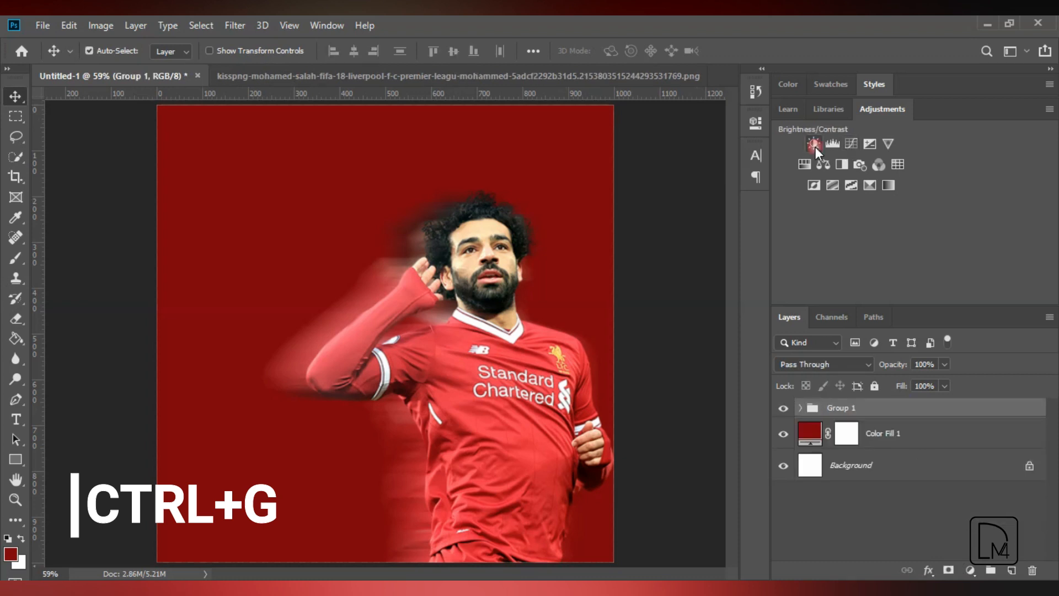
# Add a Brightness/Contrast adjustment clipped to the player group, with brightness -29 and contrast 41
pyautogui.click(814, 144)
pyautogui.click(623, 380)
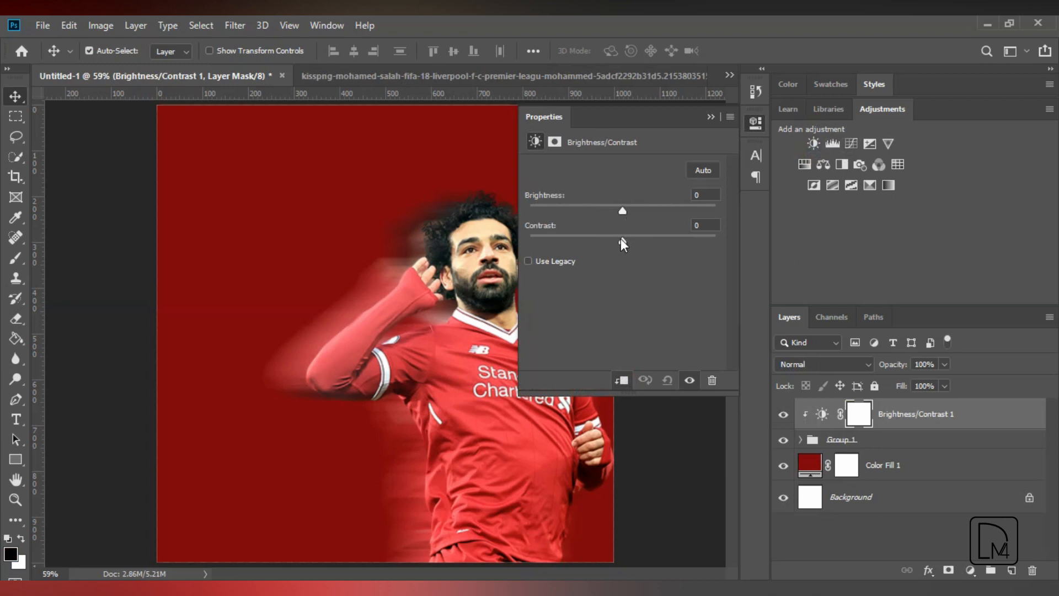
pyautogui.moveTo(620, 238); pyautogui.dragTo(684, 250)
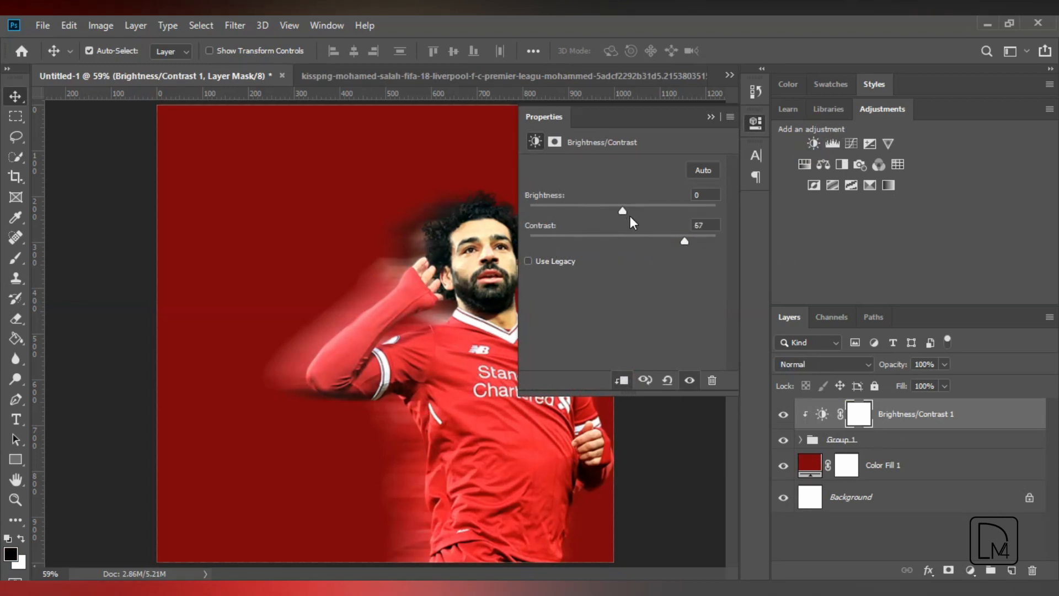
pyautogui.moveTo(623, 211); pyautogui.dragTo(603, 210)
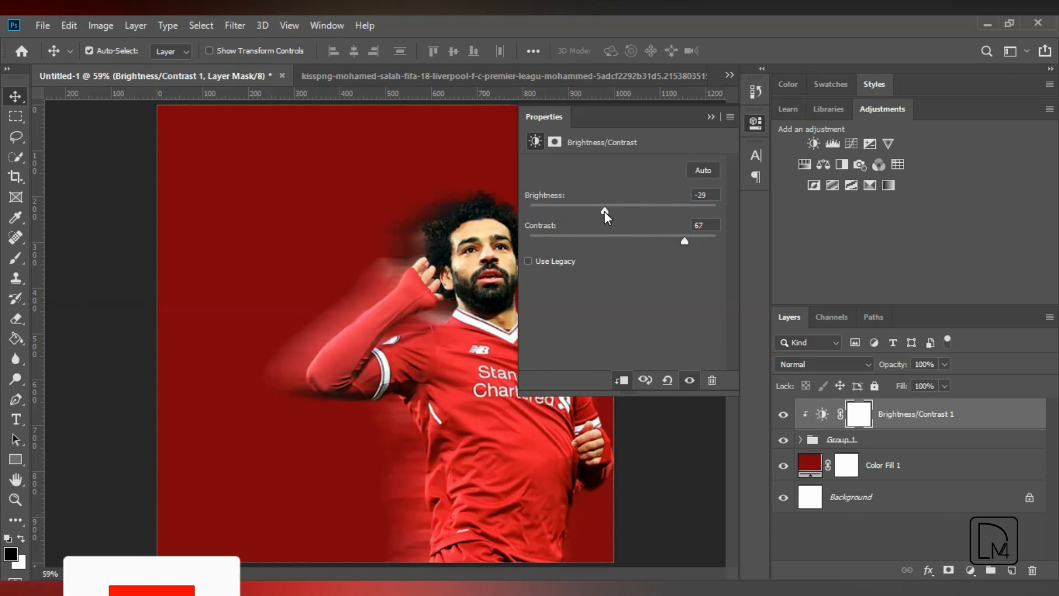
pyautogui.moveTo(684, 243); pyautogui.dragTo(669, 242)
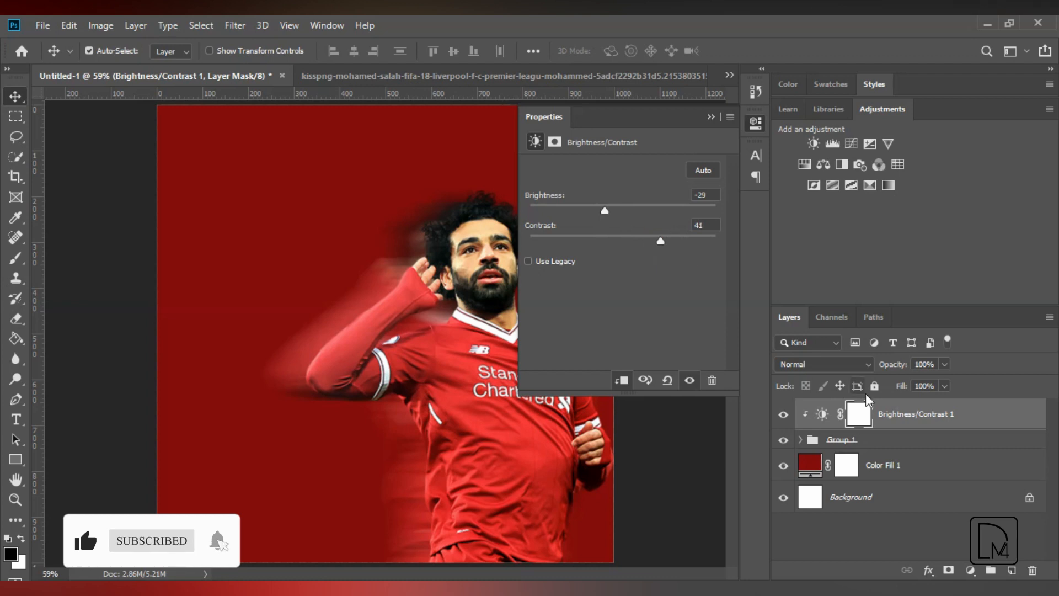
# Add a Levels adjustment clipped to the player group, with black input 18 and midtones 1.11
pyautogui.click(825, 150)
pyautogui.click(621, 380)
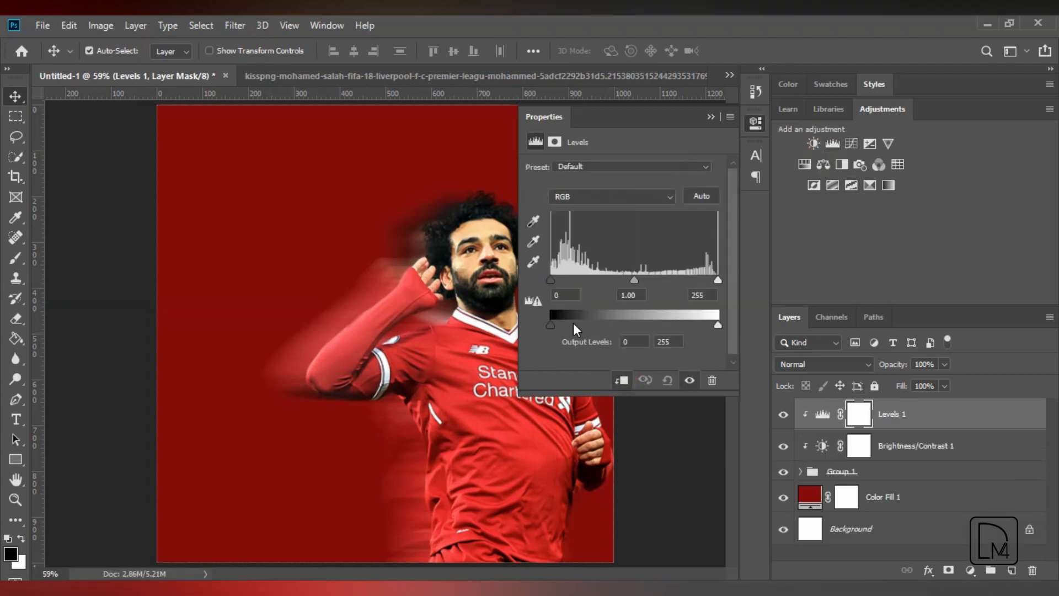
pyautogui.moveTo(551, 283); pyautogui.dragTo(562, 283)
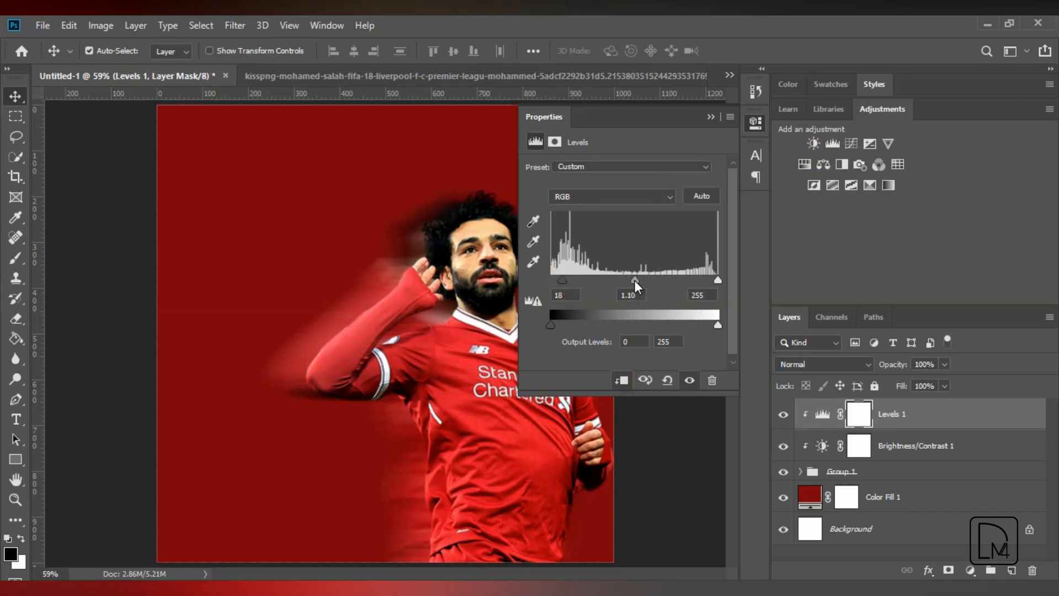
pyautogui.click(928, 414)
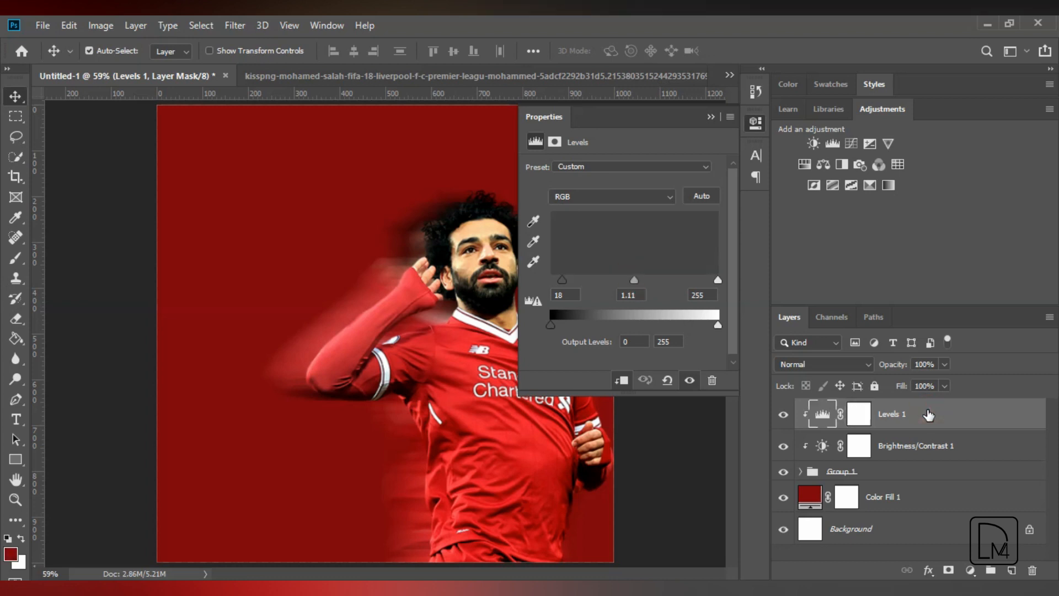
pyautogui.click(712, 117)
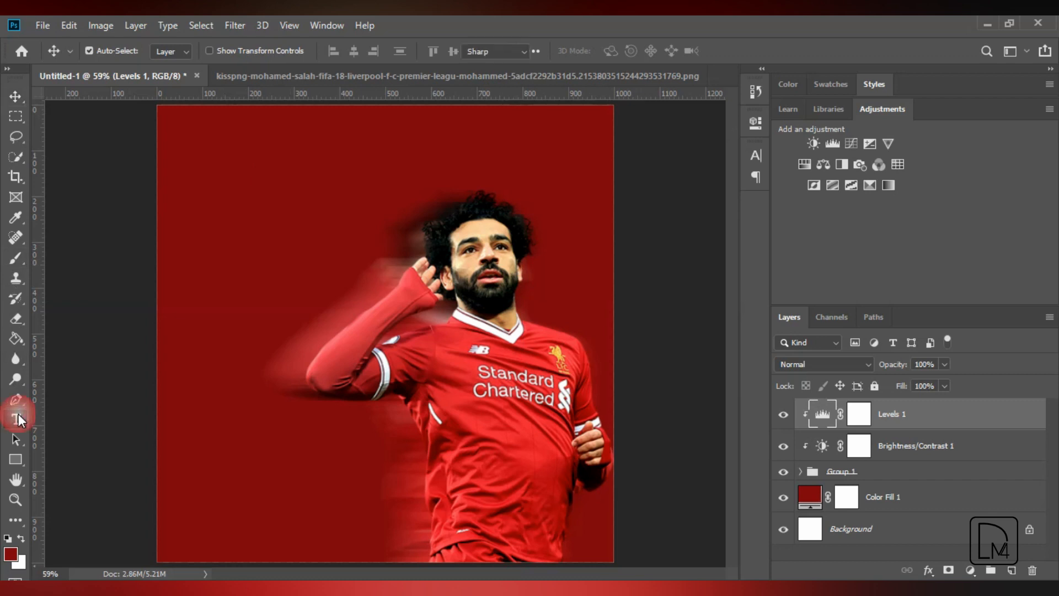
# Add the white text "ليفربول" on the red area beside the player's lower body
pyautogui.click(16, 419)
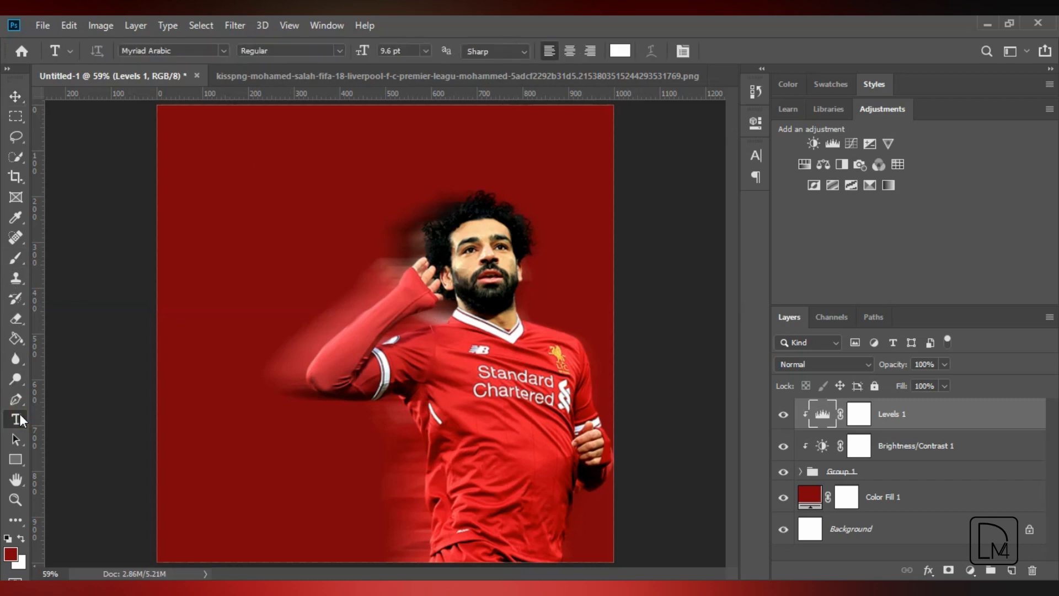
pyautogui.click(183, 428)
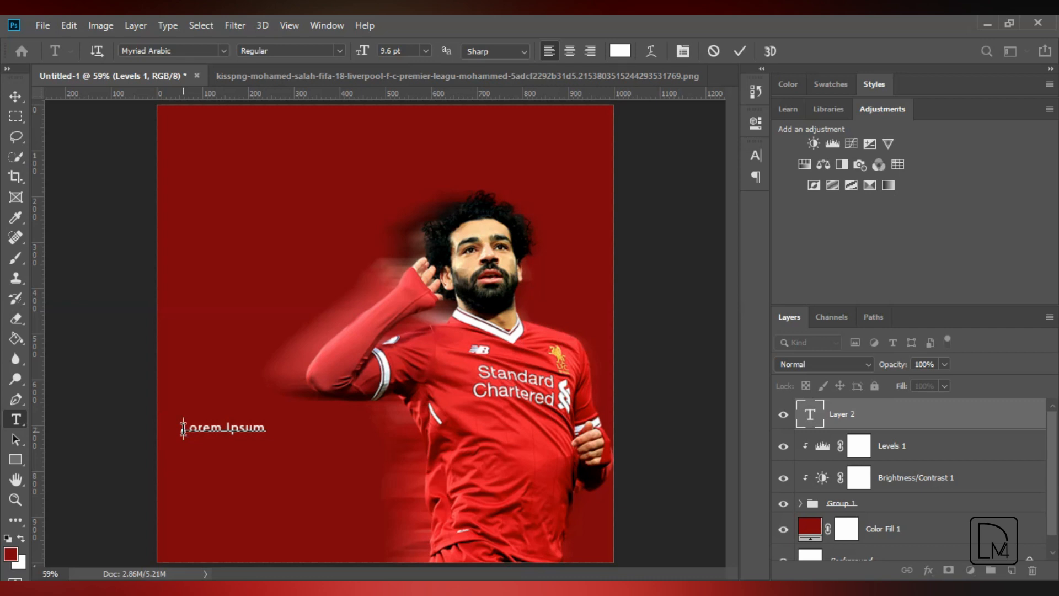
pyautogui.hotkey('ctrl', 'a')
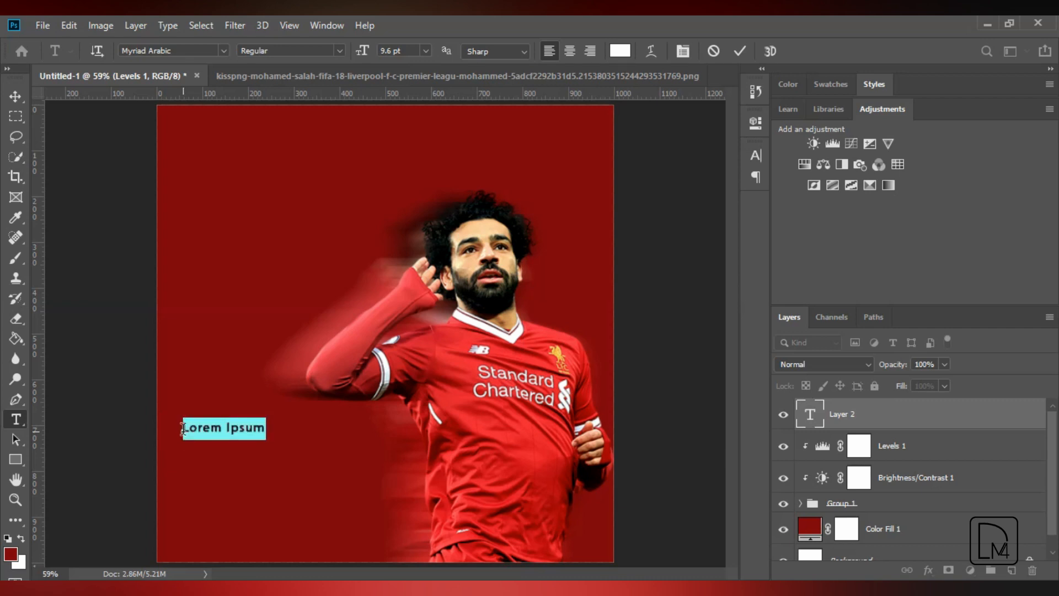
pyautogui.press('BackSpace')
pyautogui.write('ليف')
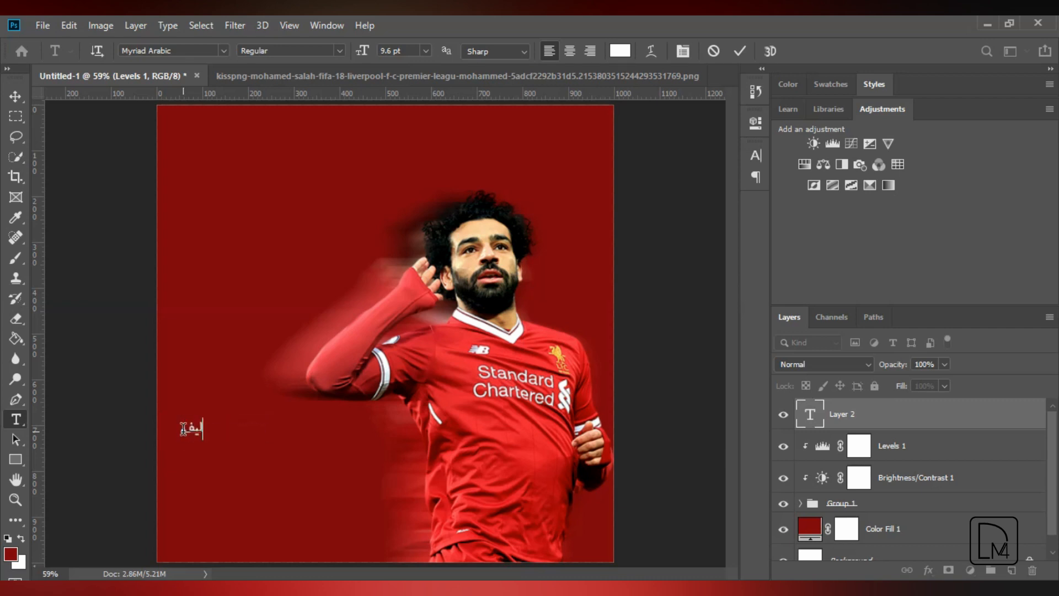
pyautogui.write('ربول')
# Set the whole title "ليفربول" to the VIP Arabic Typo font at 24.6 pt with right alignment
pyautogui.hotkey('ctrl', 'a')
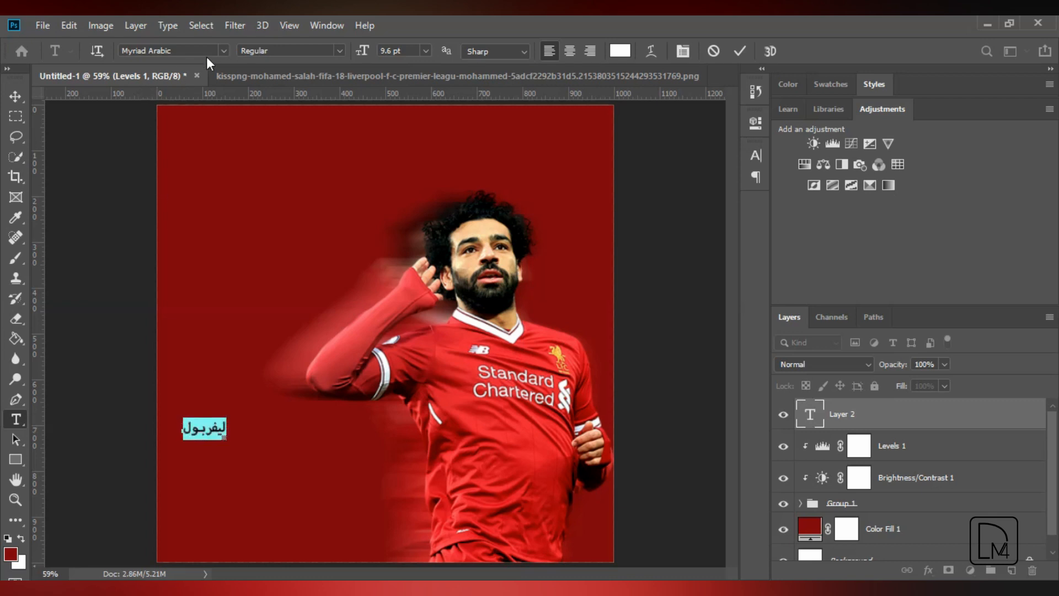
pyautogui.click(223, 50)
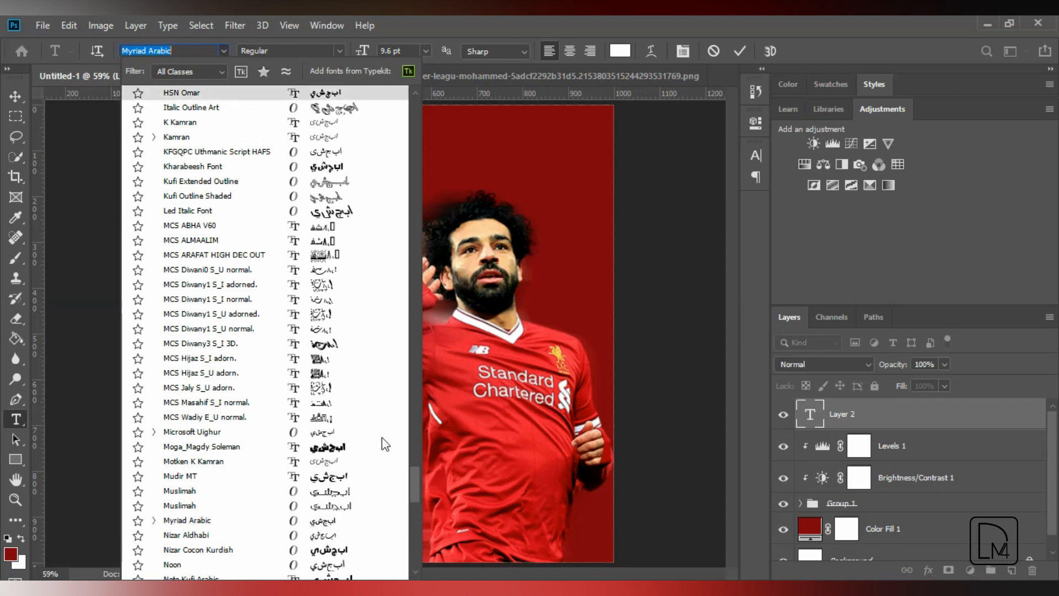
pyautogui.moveTo(415, 486); pyautogui.dragTo(418, 522)
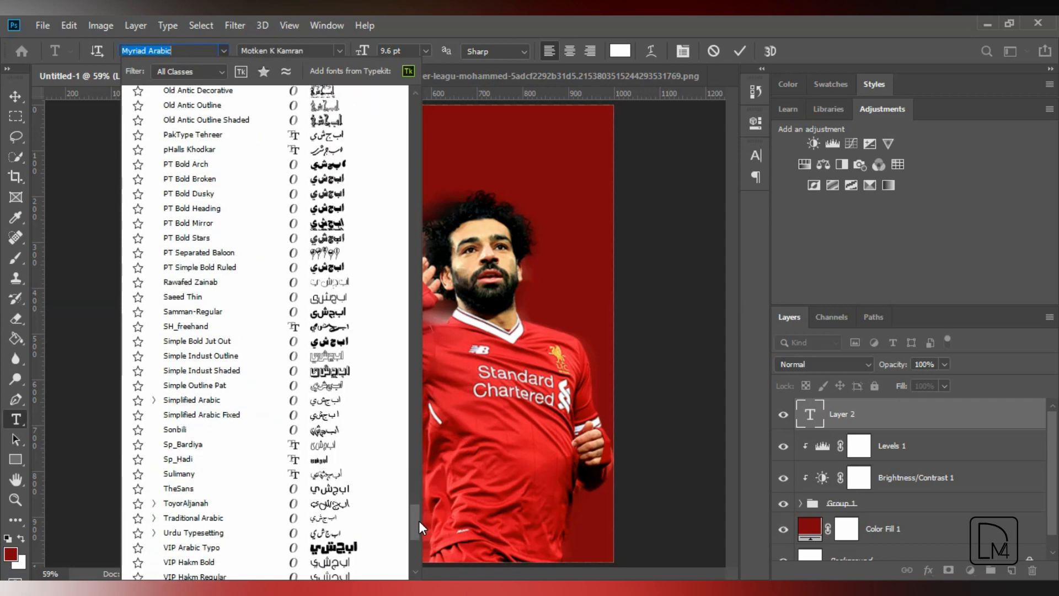
pyautogui.click(361, 552)
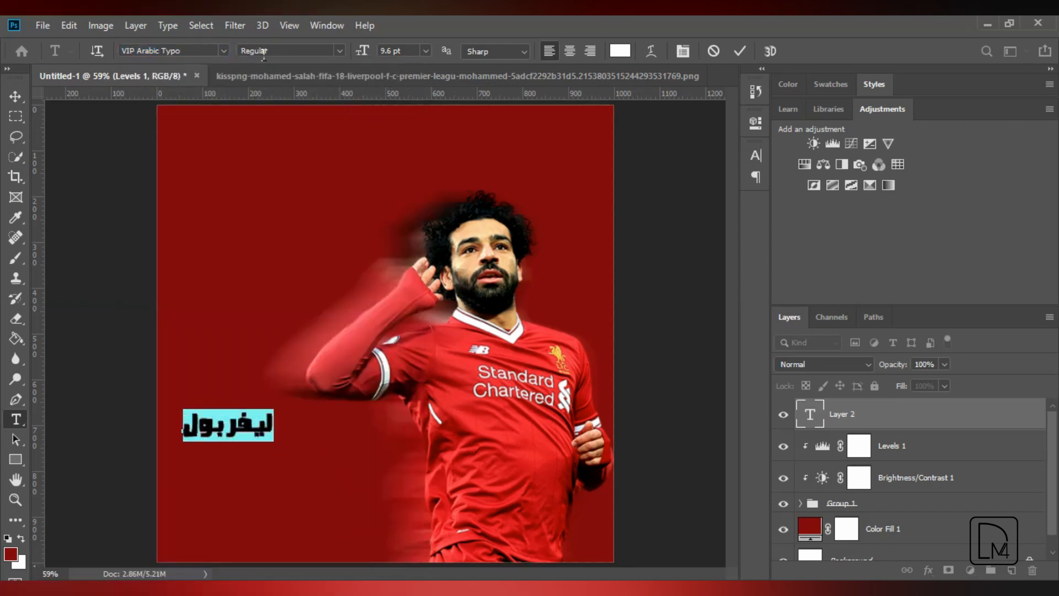
pyautogui.moveTo(360, 53); pyautogui.dragTo(372, 54)
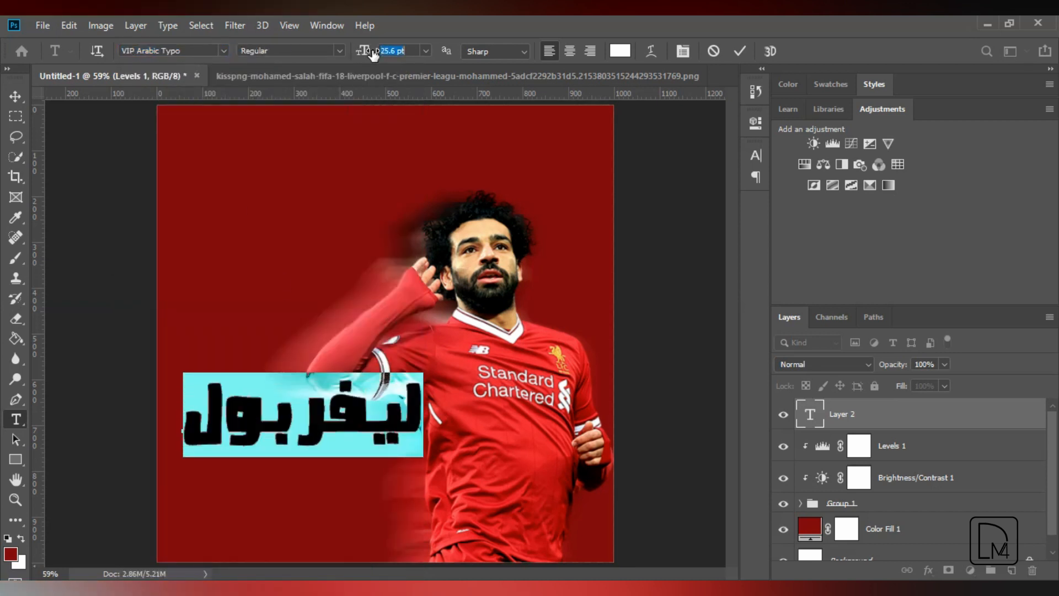
pyautogui.click(590, 50)
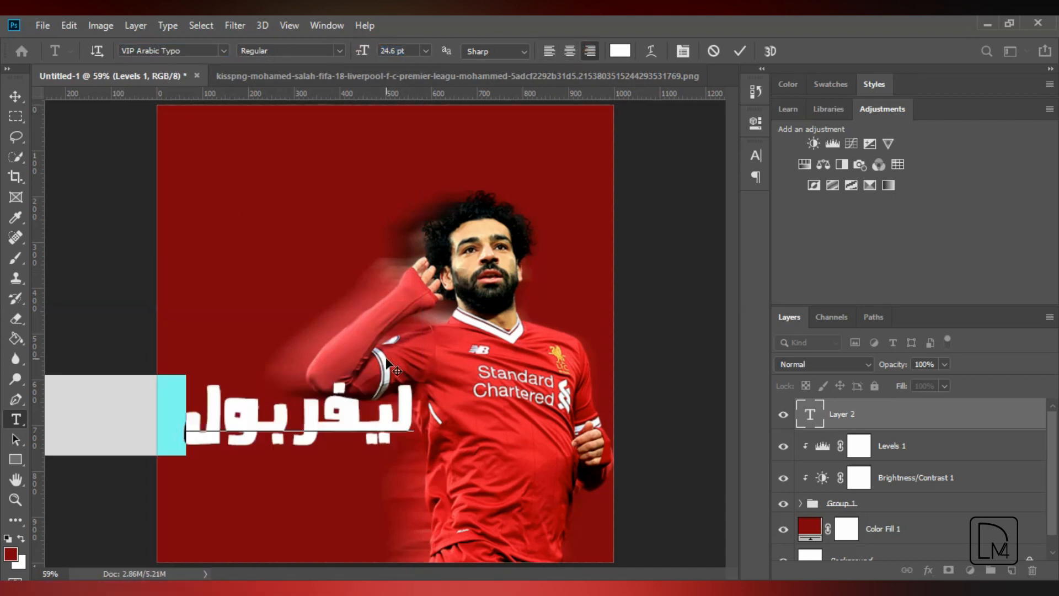
# Lengthen the join between ي and ف in the title with kashida and move the title lower, overlapping the player's waist
pyautogui.moveTo(247, 462); pyautogui.dragTo(483, 503)
pyautogui.click(370, 456)
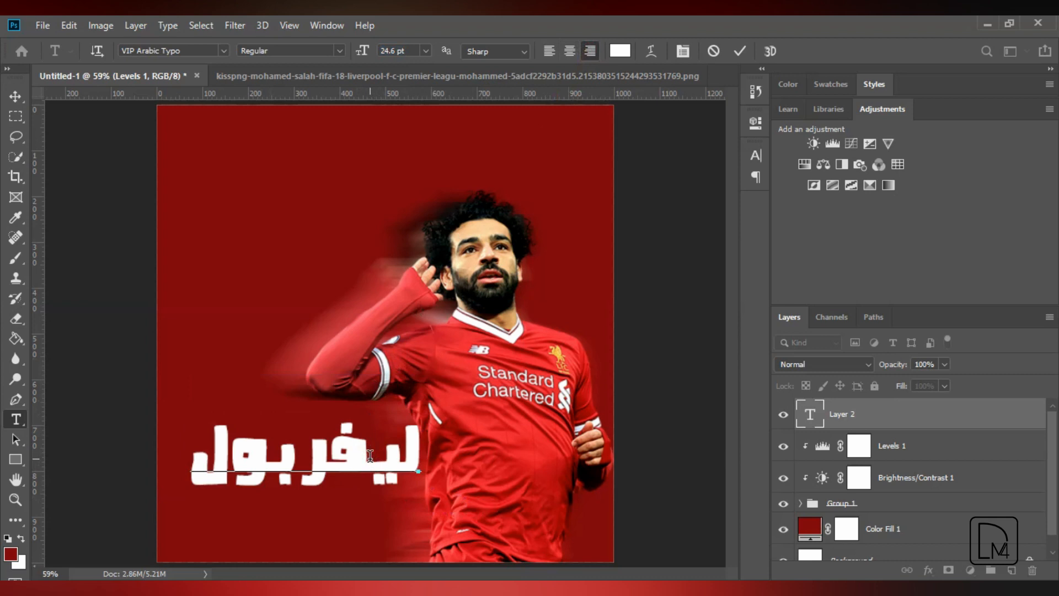
pyautogui.write('ـ')
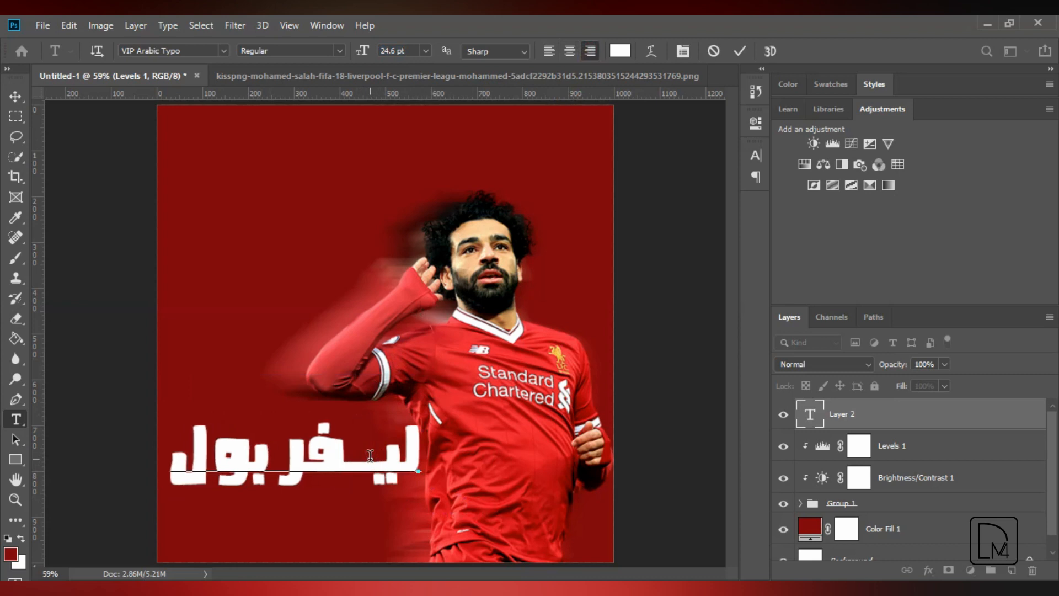
pyautogui.click(366, 489)
pyautogui.moveTo(373, 536); pyautogui.dragTo(445, 550)
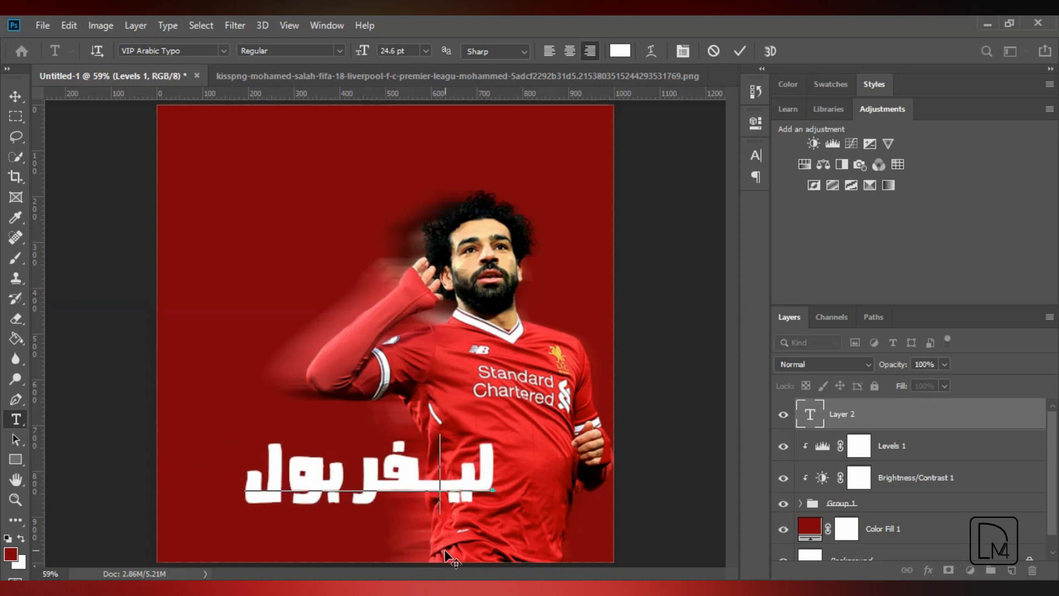
pyautogui.hotkey('ctrl', 'a')
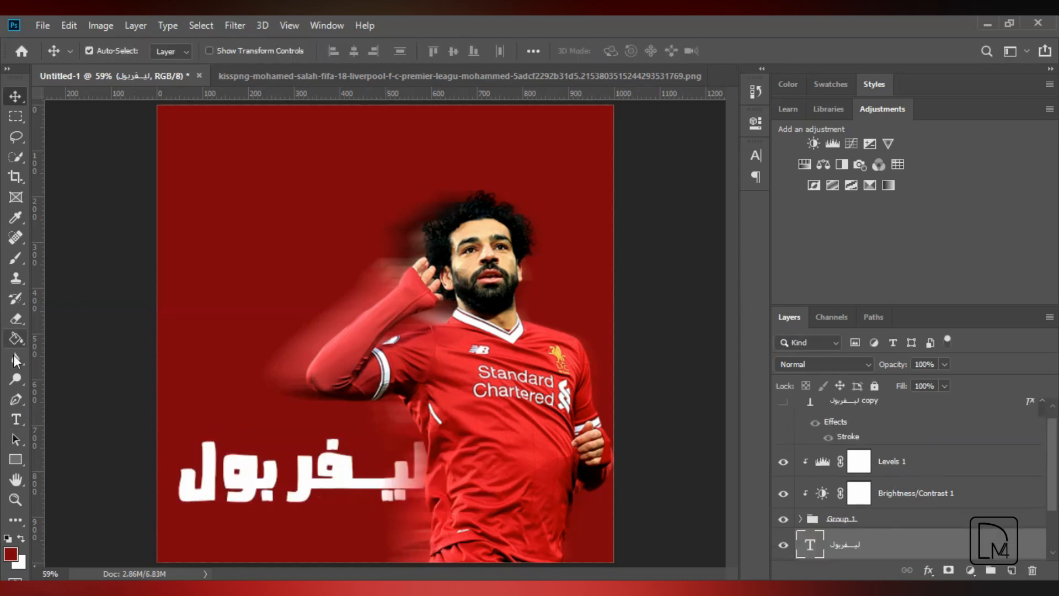
# Add a separate white text line "x مانشيستر سيتي" just below the title
pyautogui.click(19, 423)
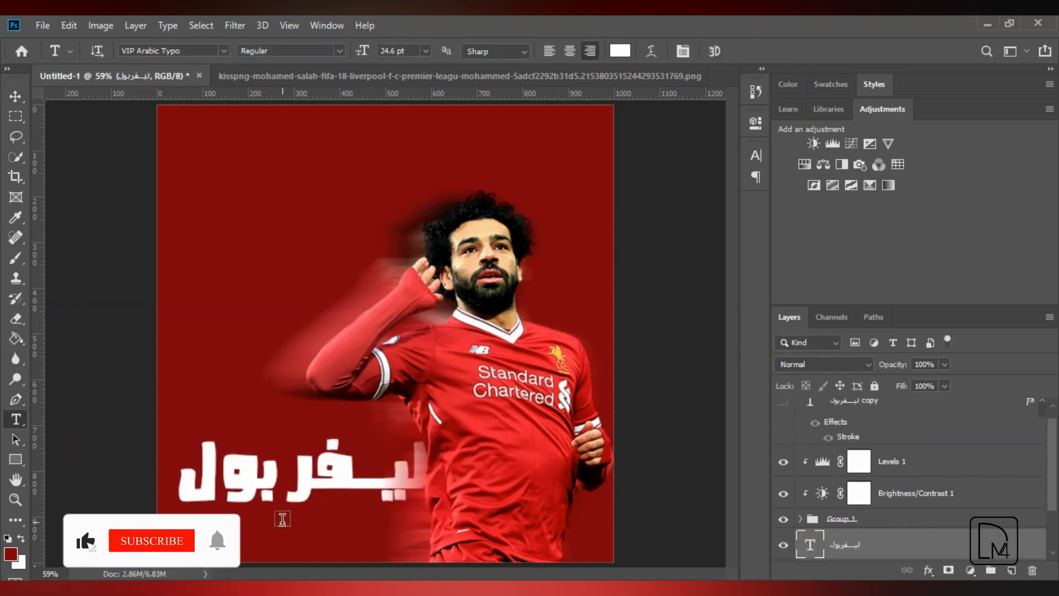
pyautogui.click(282, 519)
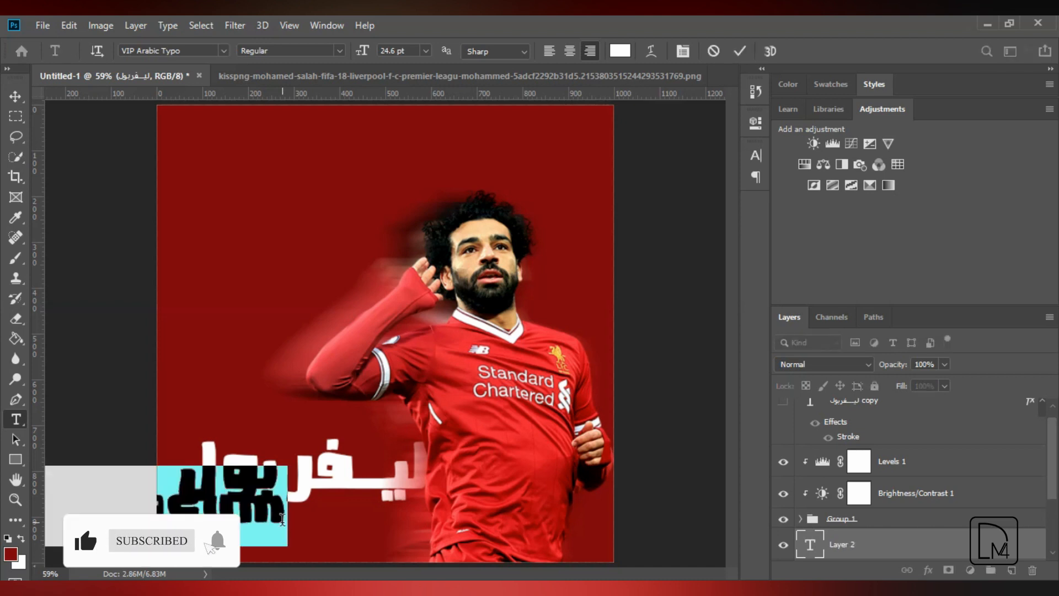
pyautogui.write('x')
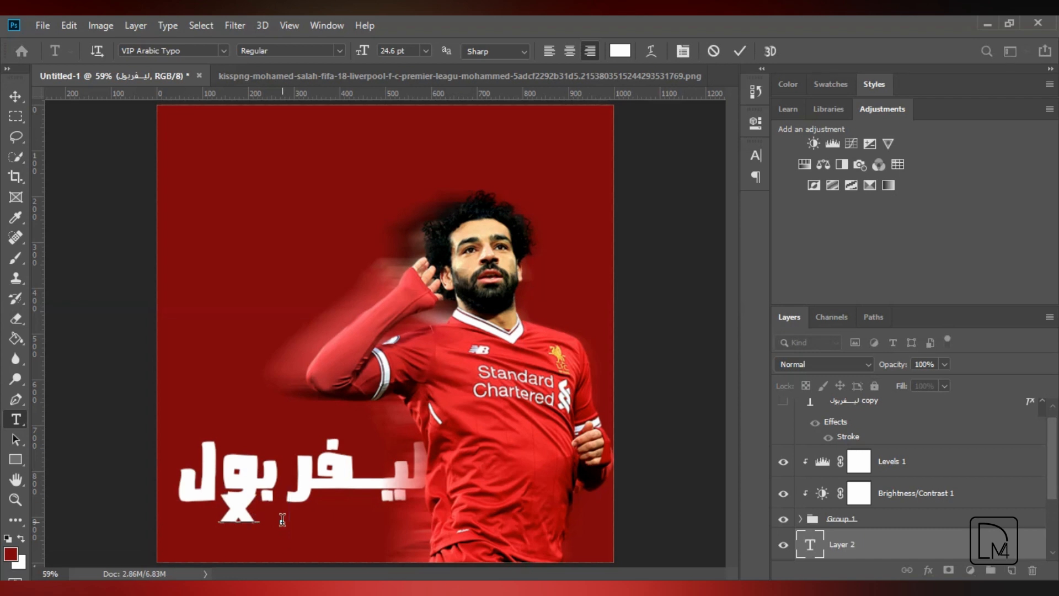
pyautogui.write(' مان')
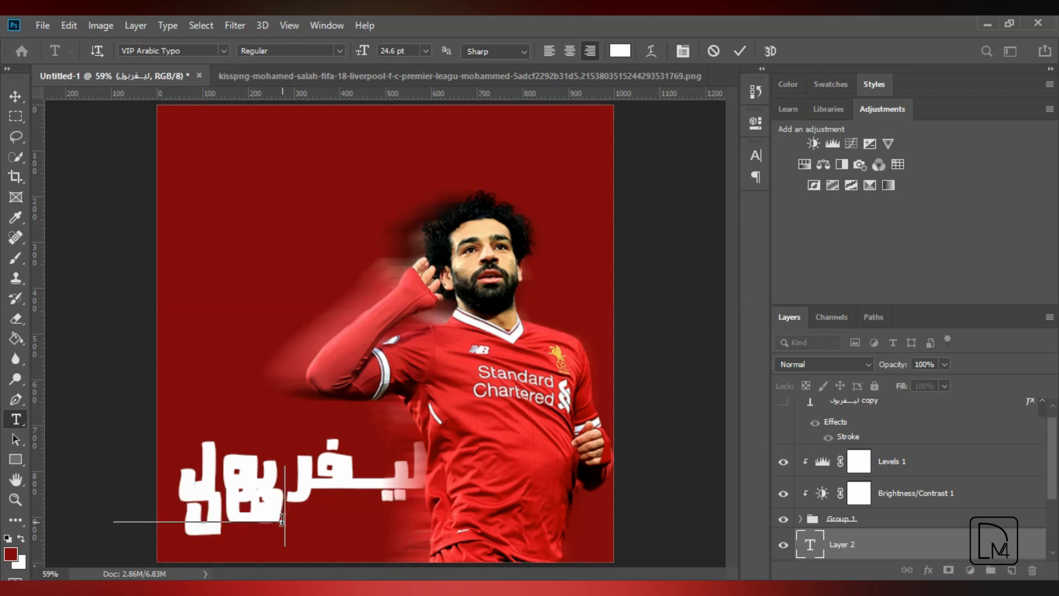
pyautogui.write('شس')
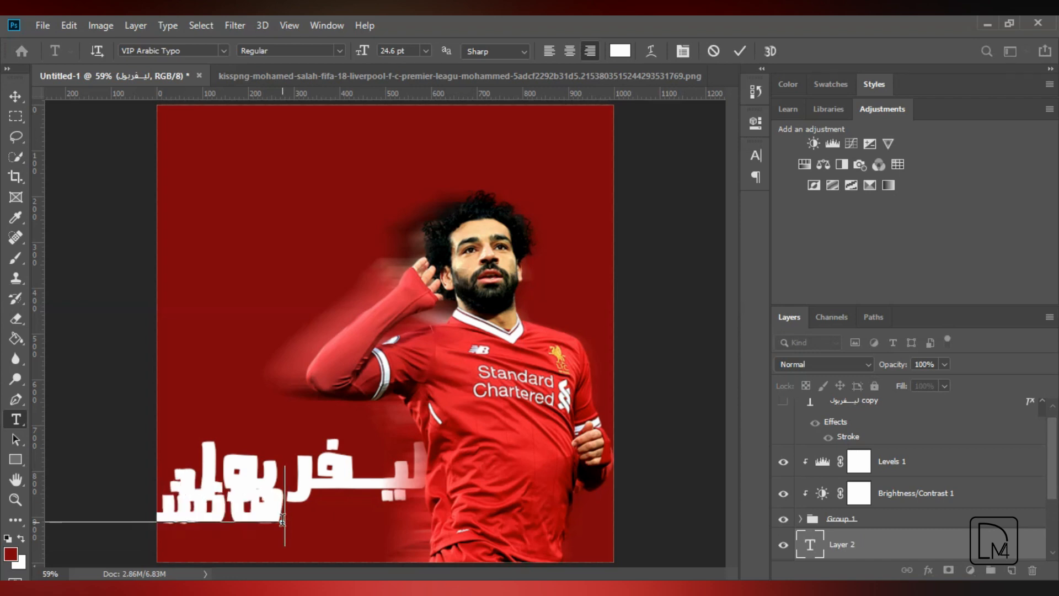
# Reduce the second text line to 4.6 pt and reorder it so the x precedes the Arabic words from the right
pyautogui.press('ctrl')
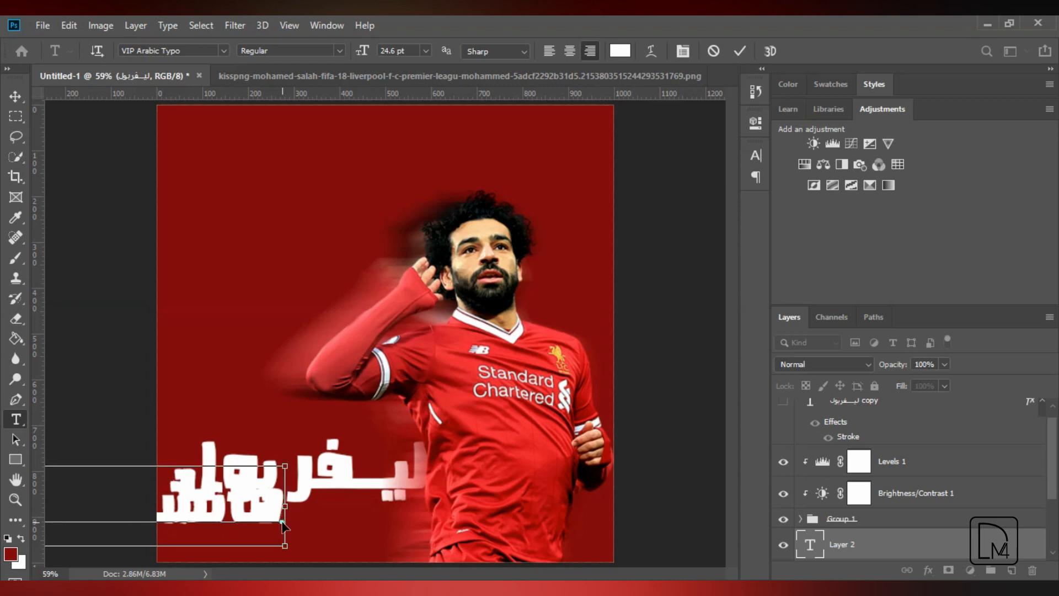
pyautogui.hotkey('ctrl', 'a')
pyautogui.moveTo(359, 47); pyautogui.dragTo(350, 53)
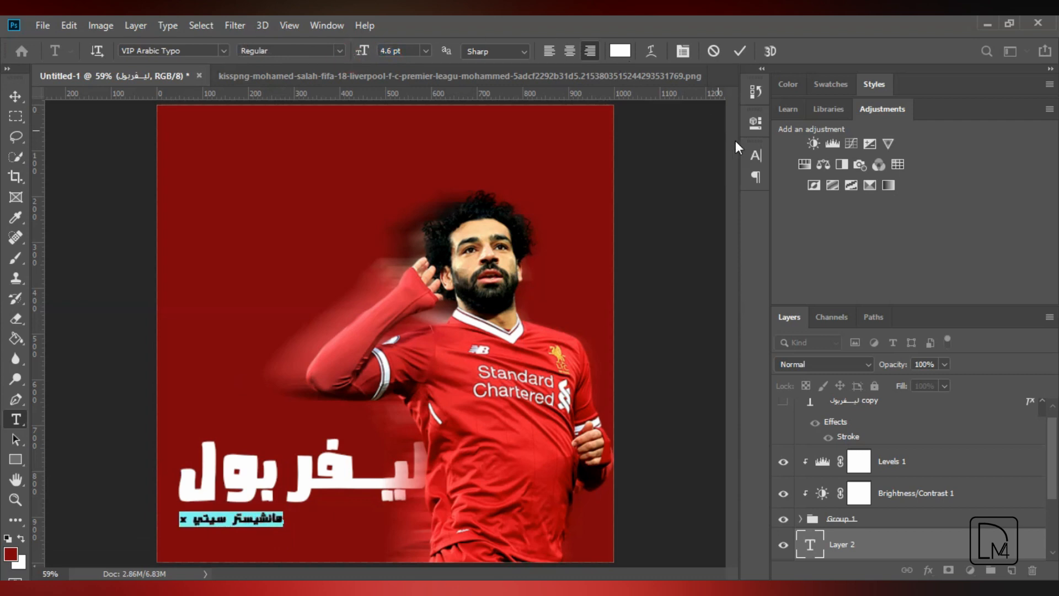
pyautogui.click(754, 156)
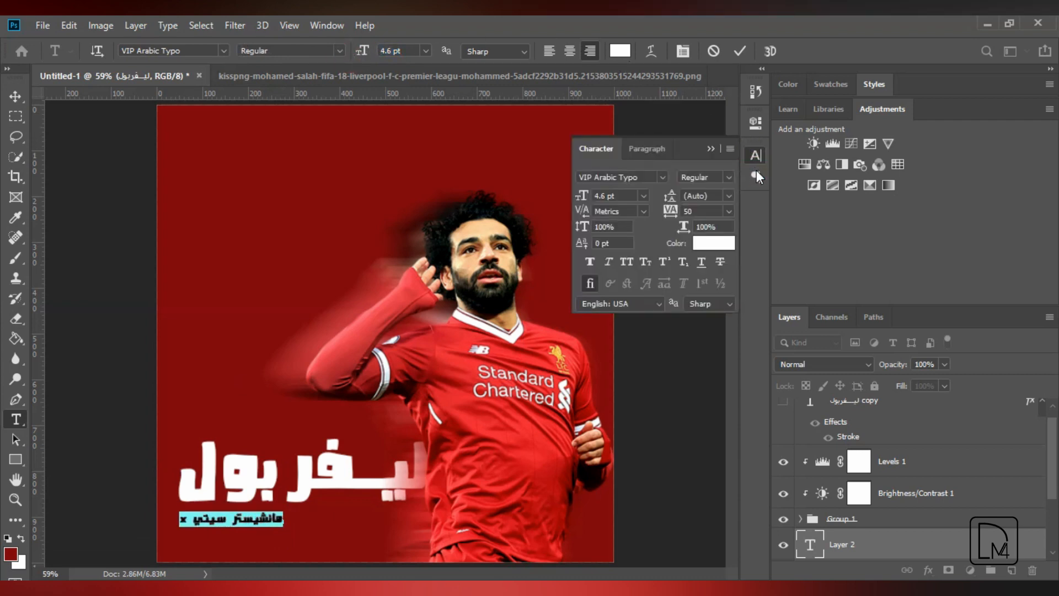
pyautogui.click(757, 176)
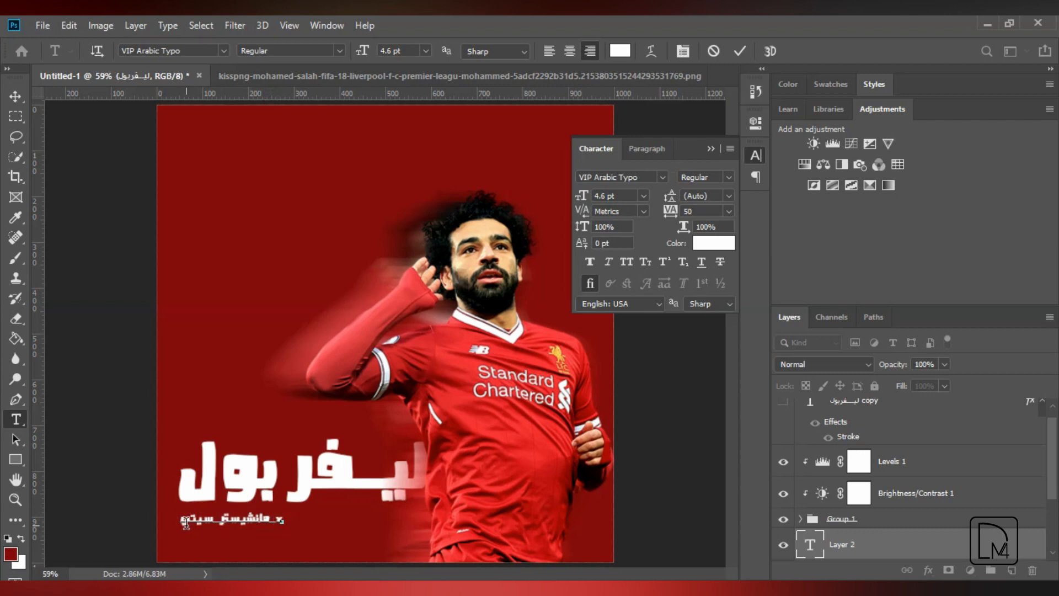
# Commit the second text line and enlarge it with Free Transform, keeping it directly beneath the title
pyautogui.click(16, 96)
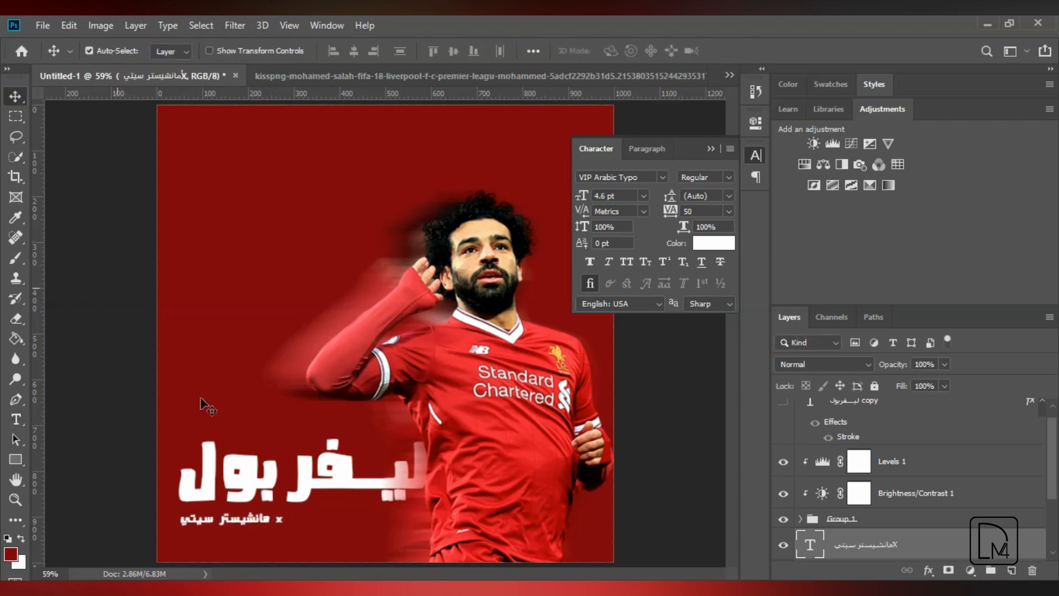
pyautogui.moveTo(265, 519); pyautogui.dragTo(331, 551)
pyautogui.hotkey('ctrl', 't')
pyautogui.press('Return')
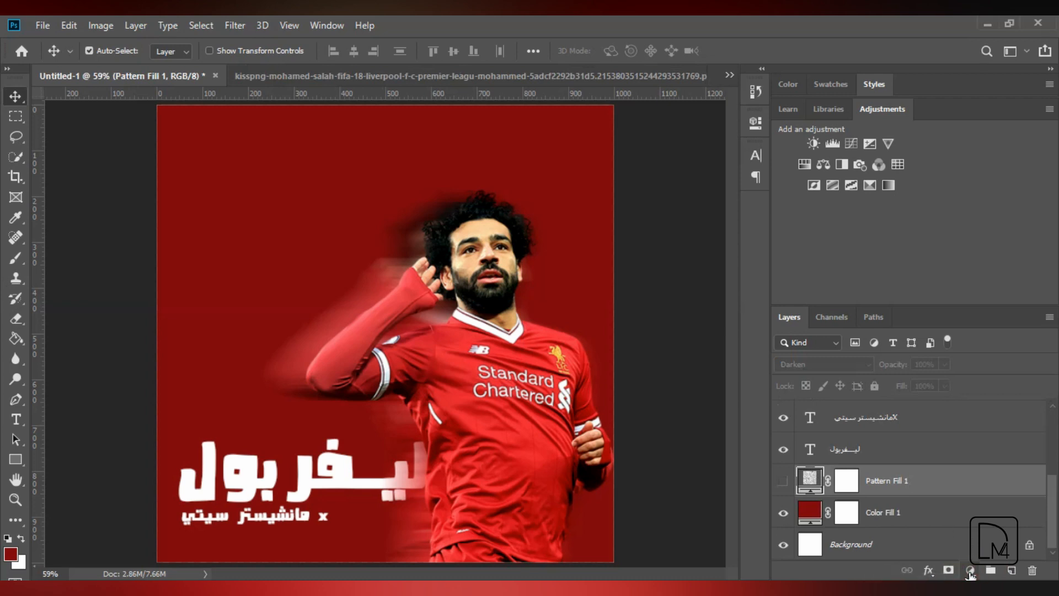
# Add a pattern fill layer with the grey speckled texture behind the text and set its blend mode to Multiply
pyautogui.click(970, 570)
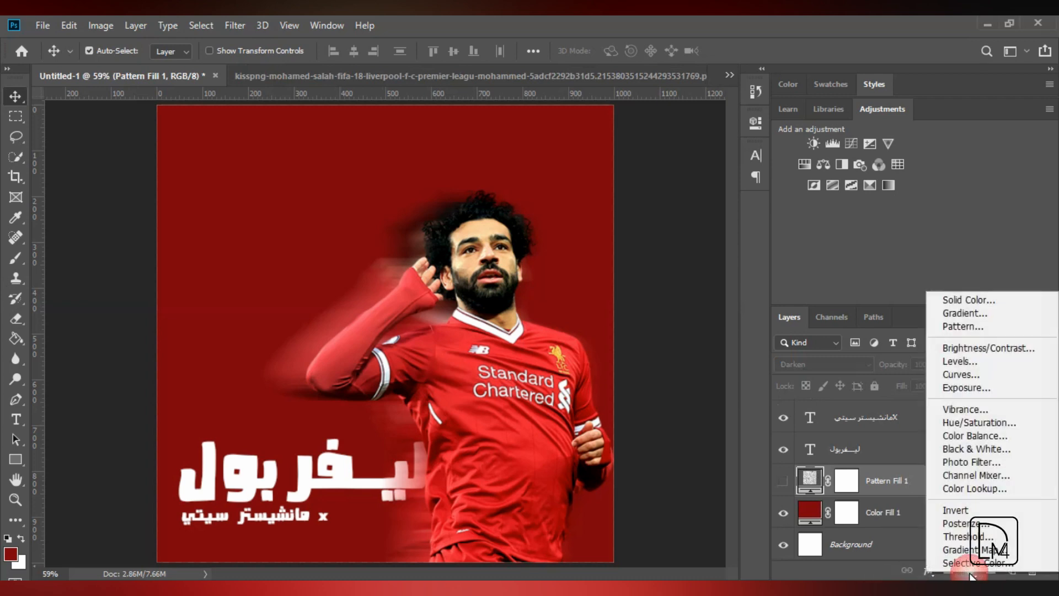
pyautogui.click(970, 326)
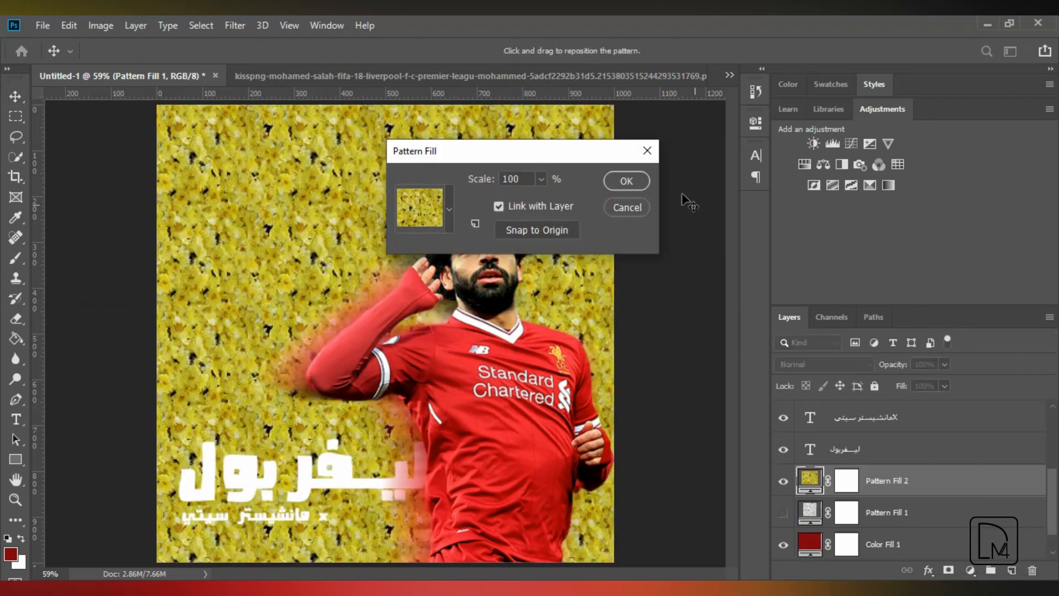
pyautogui.click(450, 205)
pyautogui.click(419, 280)
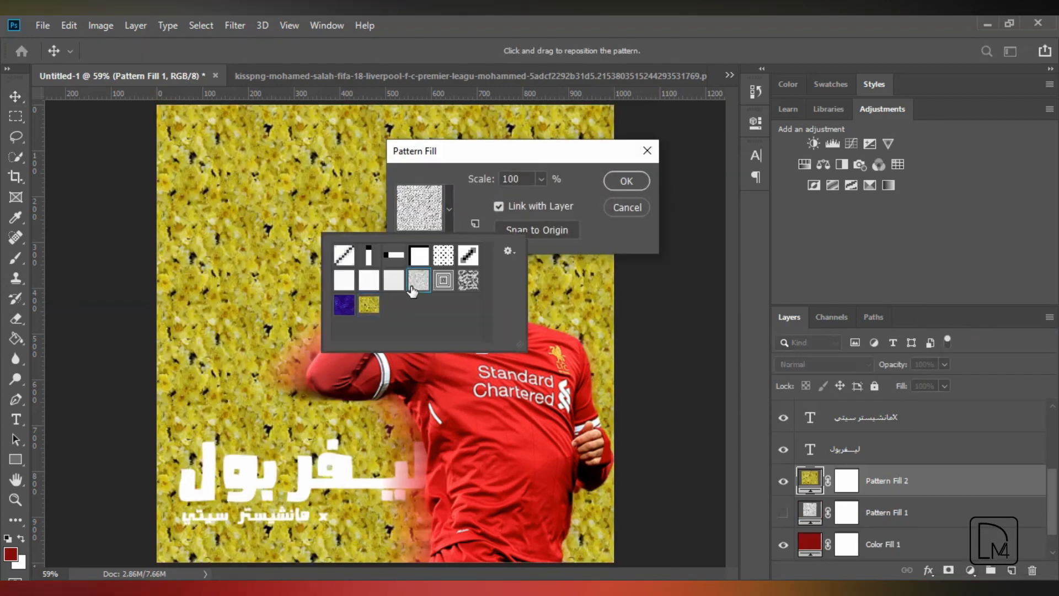
pyautogui.click(623, 178)
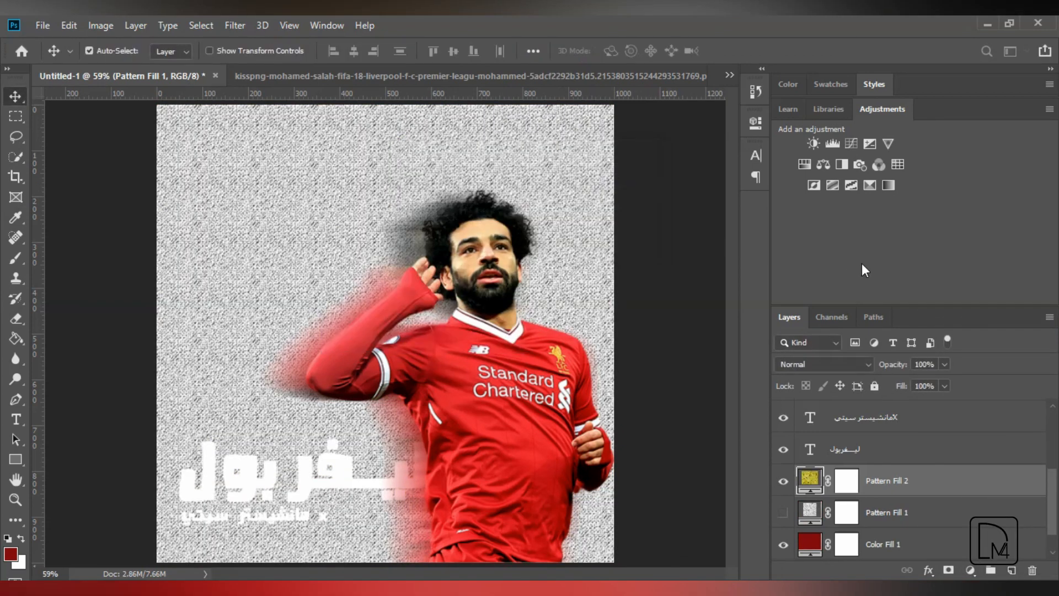
pyautogui.click(862, 363)
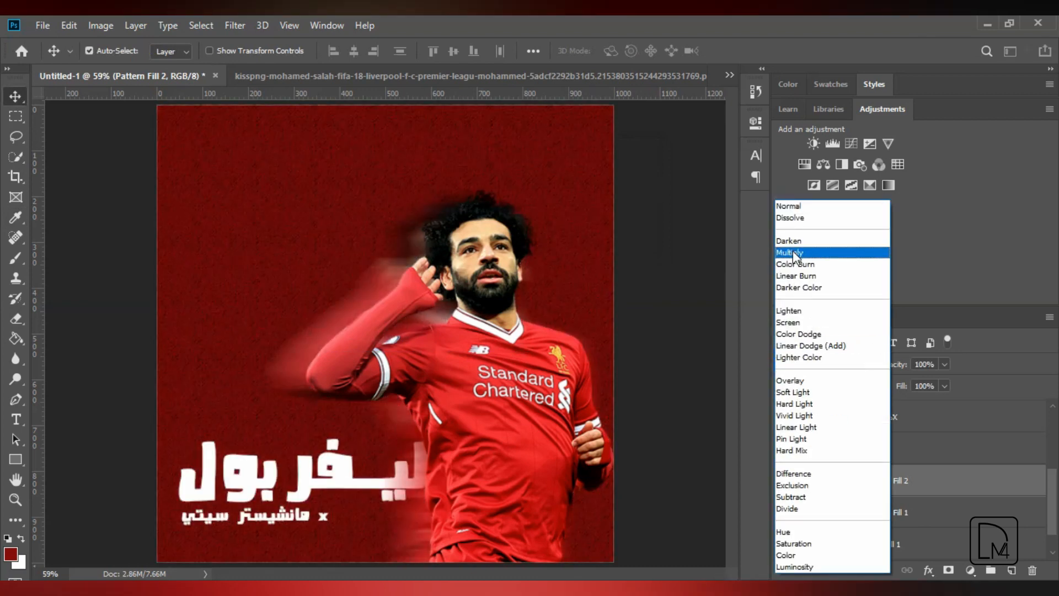
pyautogui.click(792, 253)
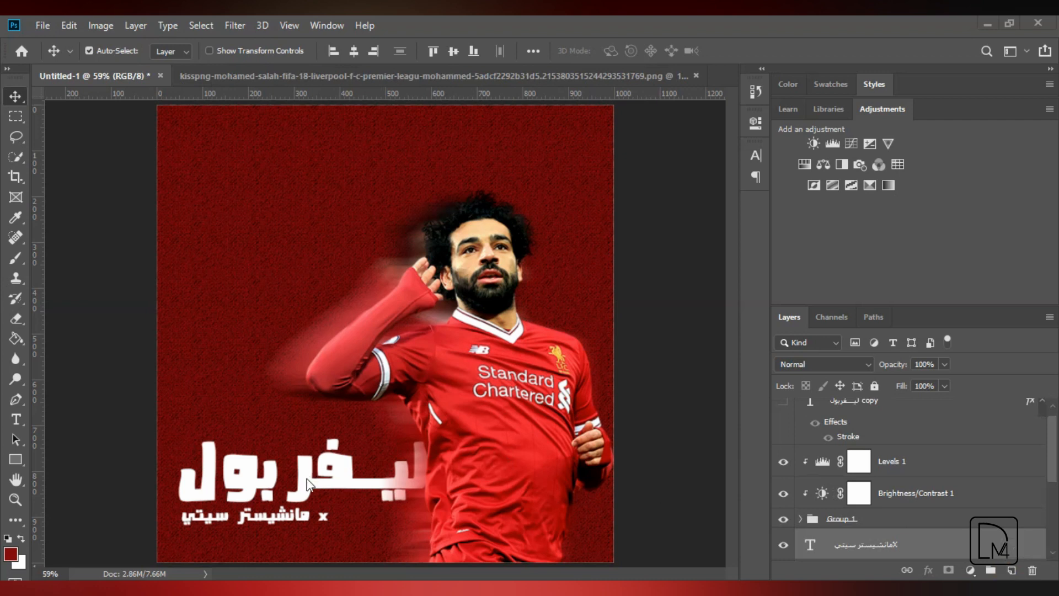
# Move both text lines above the player's head and crop both sides evenly to a portrait canvas about 810 px wide
pyautogui.moveTo(309, 469); pyautogui.dragTo(401, 145)
pyautogui.click(19, 174)
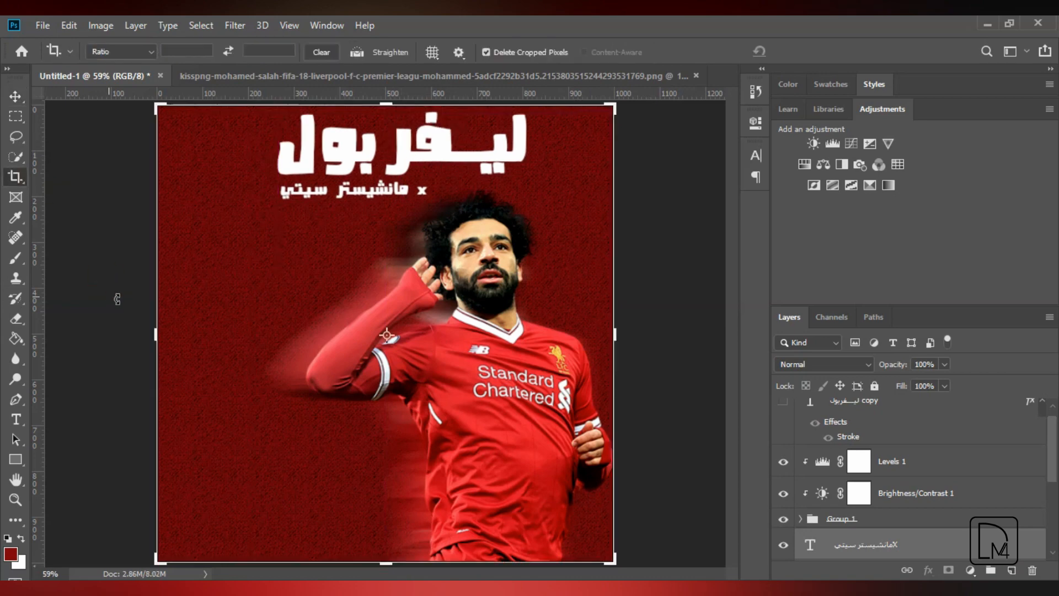
pyautogui.moveTo(173, 339); pyautogui.dragTo(199, 349)
pyautogui.press('Return')
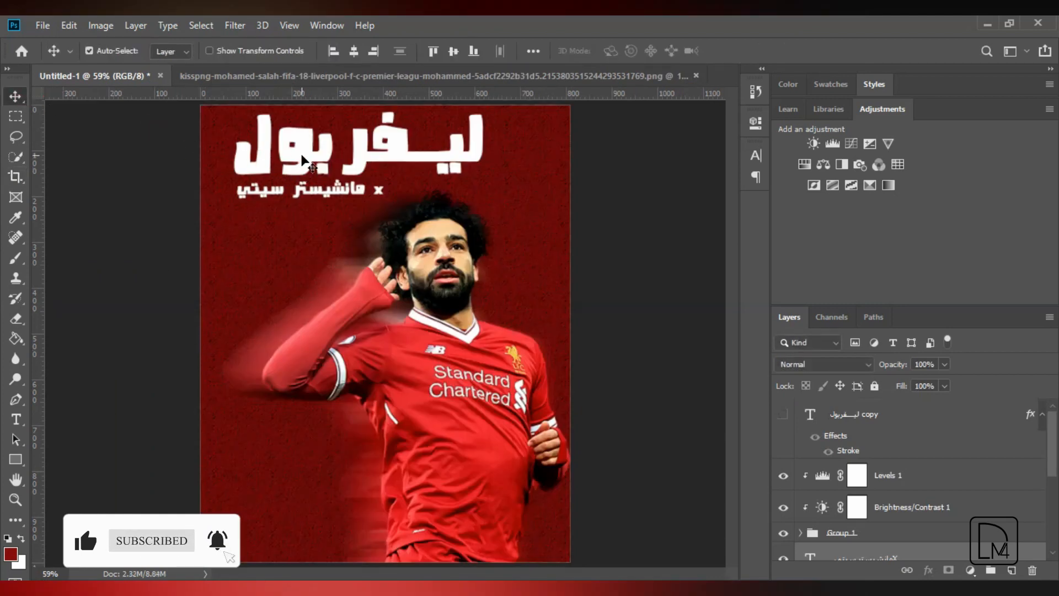
# Shift both text lines about 58 px left and 76 px down, tucking the title partly behind the player's hair
pyautogui.moveTo(305, 157); pyautogui.dragTo(282, 194)
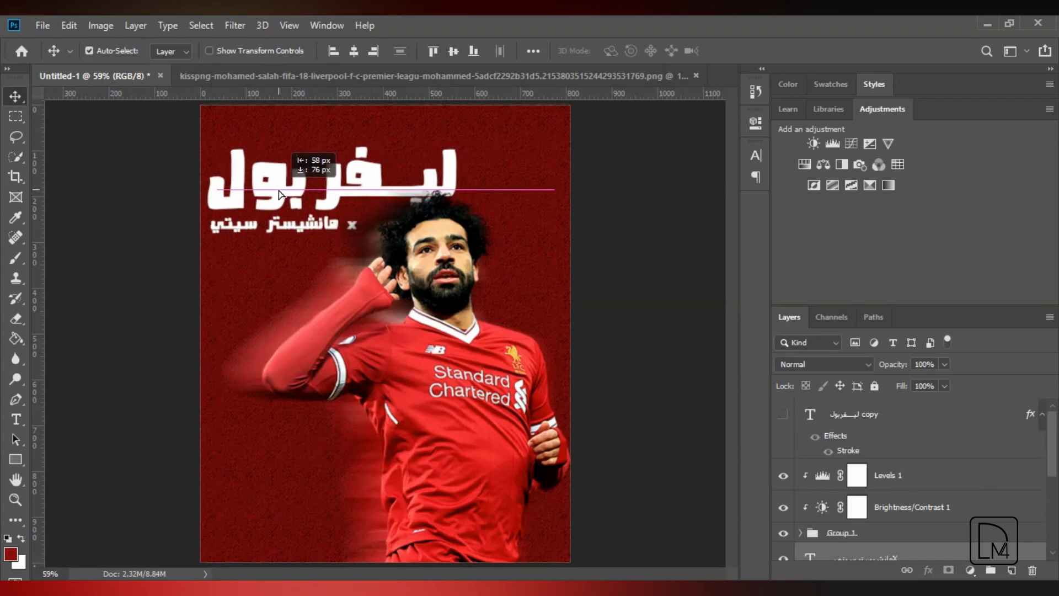